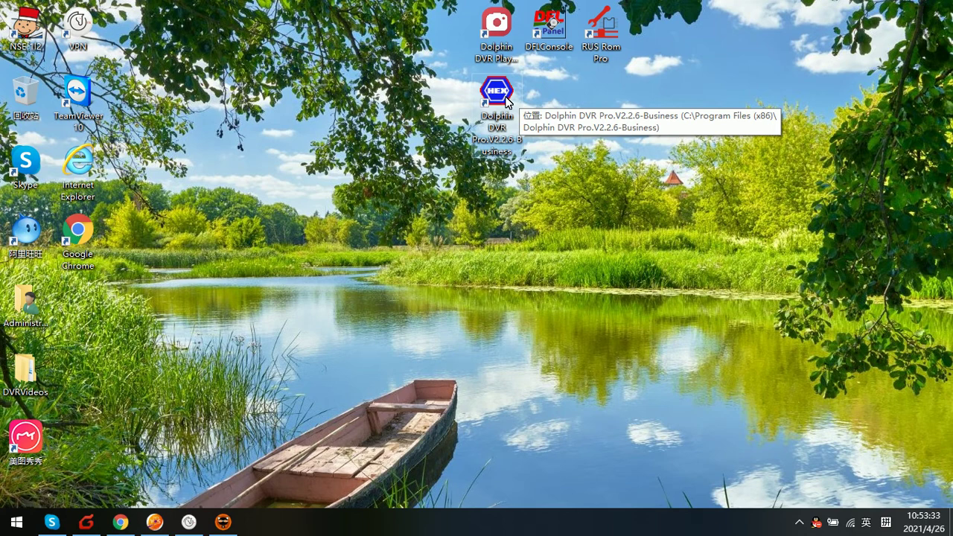
- Launch Dolphin DVR Pro V2.2.6 Business and load the disk image 海康02.img from the DVR Video Images folder
double_click(505, 103)
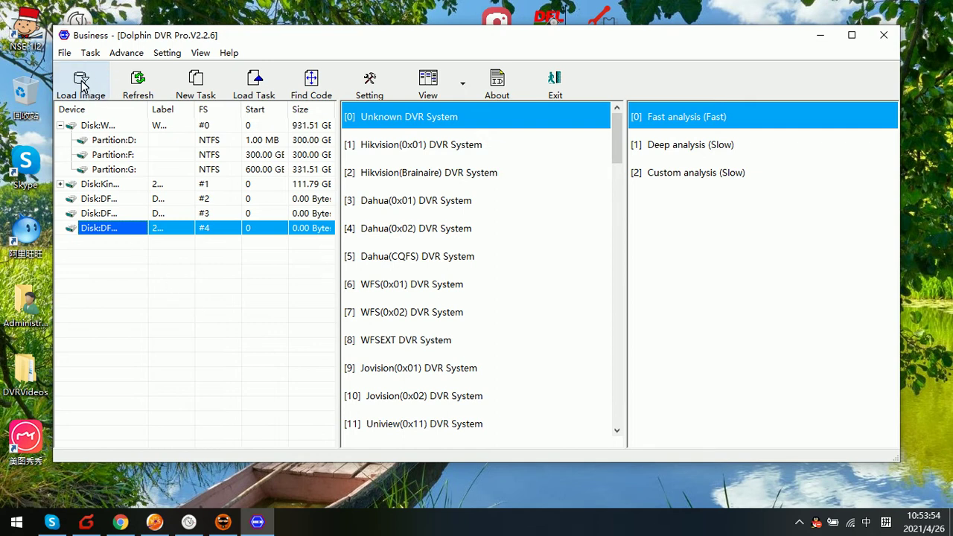
click(88, 84)
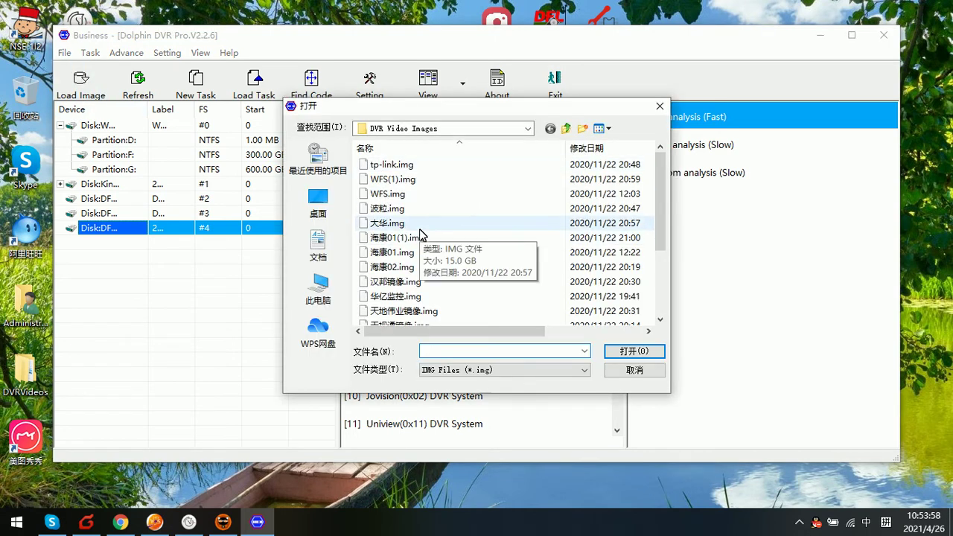
scroll(420, 237, down, 1)
scroll(423, 240, up, 1)
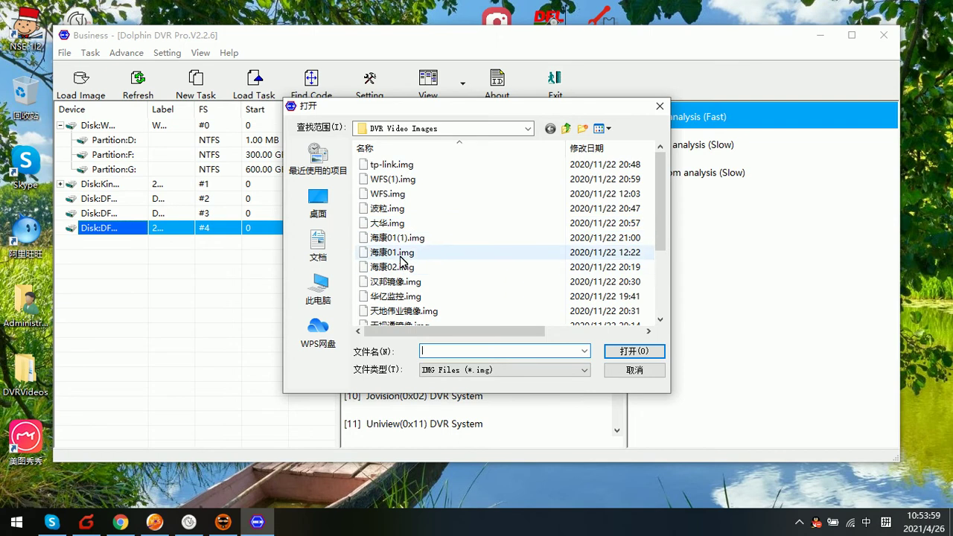
click(401, 257)
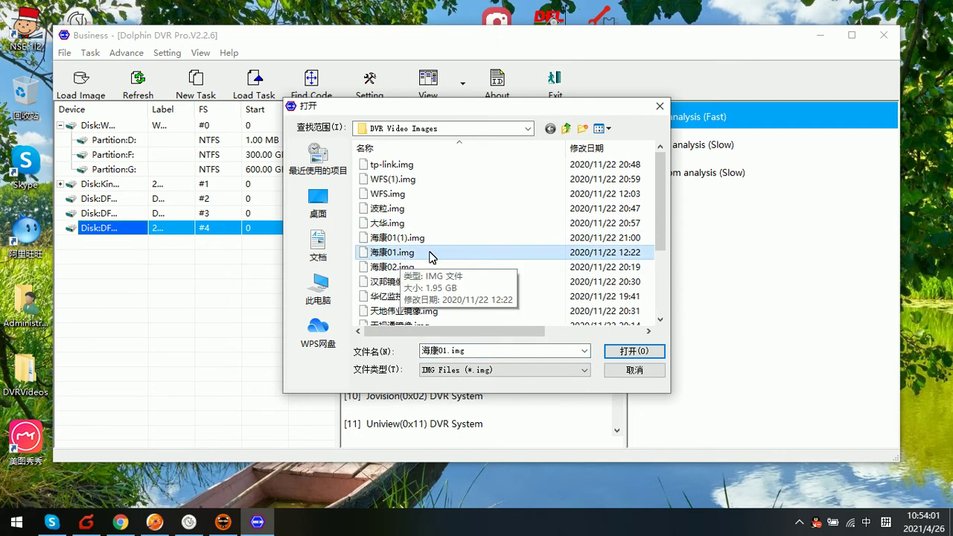
click(418, 240)
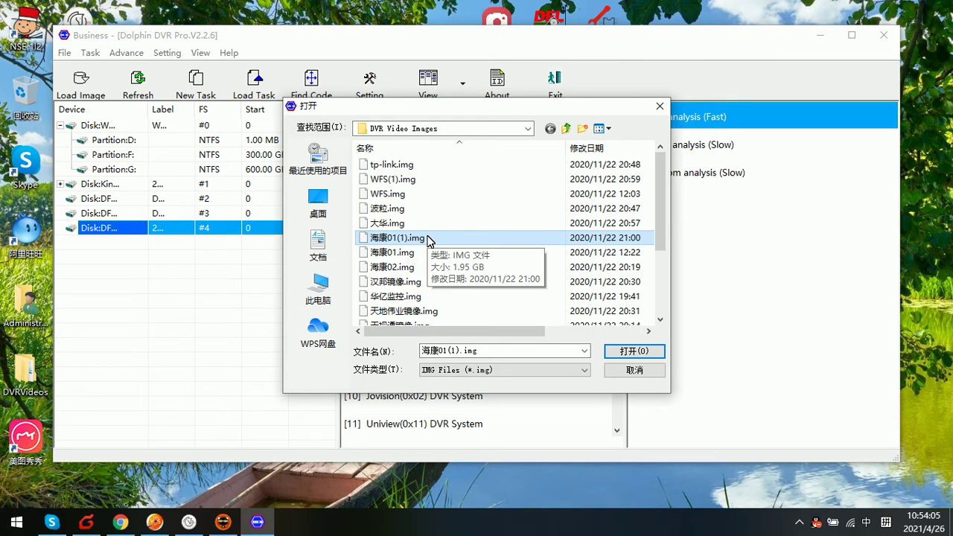
click(387, 253)
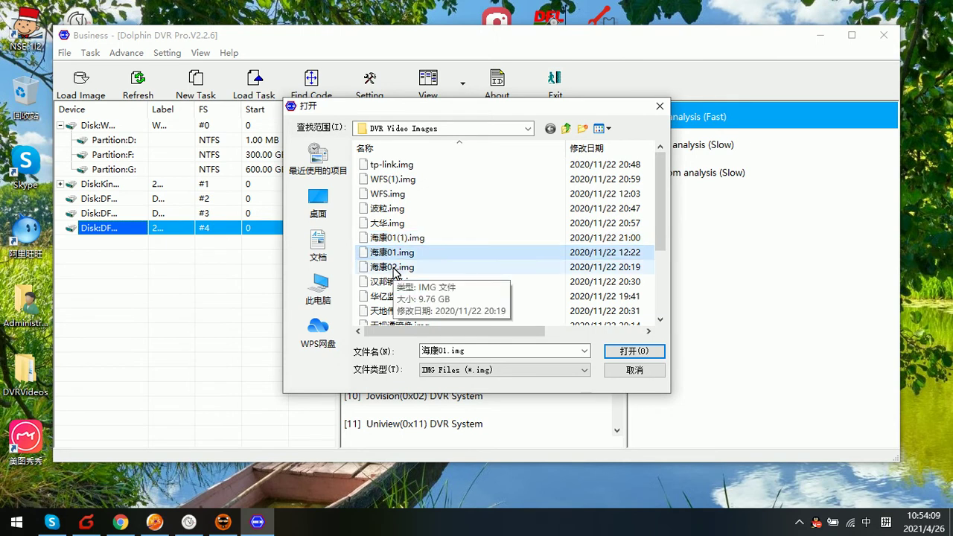
click(411, 271)
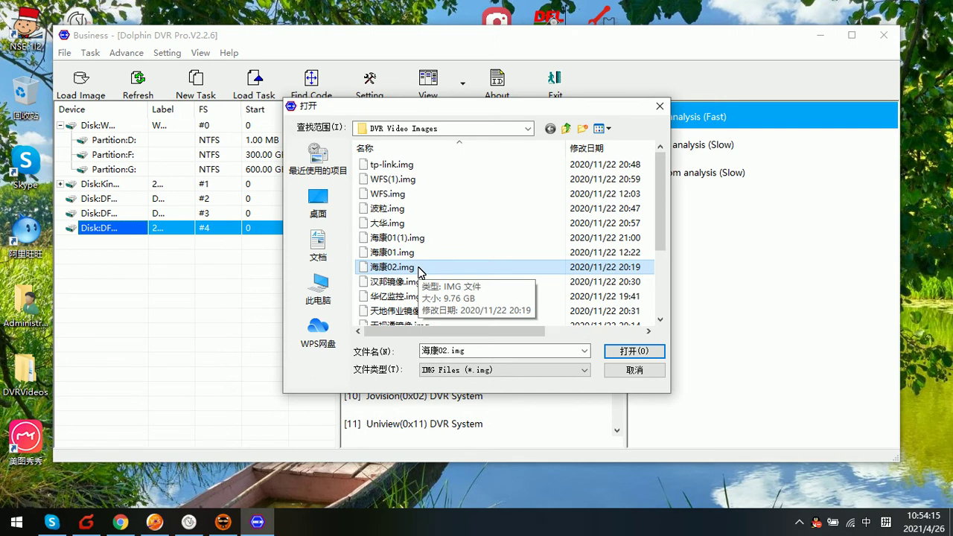
double_click(419, 268)
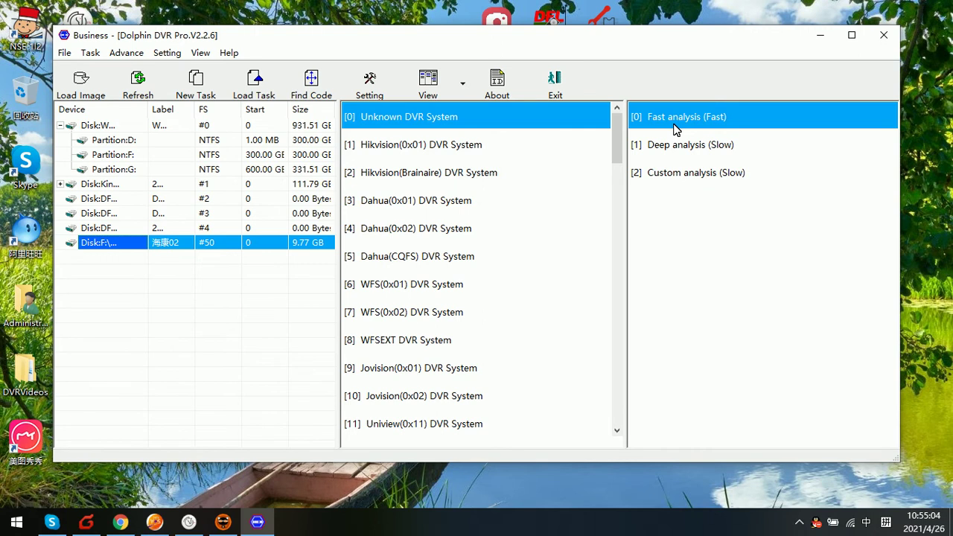
- Switch the analysis mode to Deep analysis, followed by Custom analysis
click(672, 152)
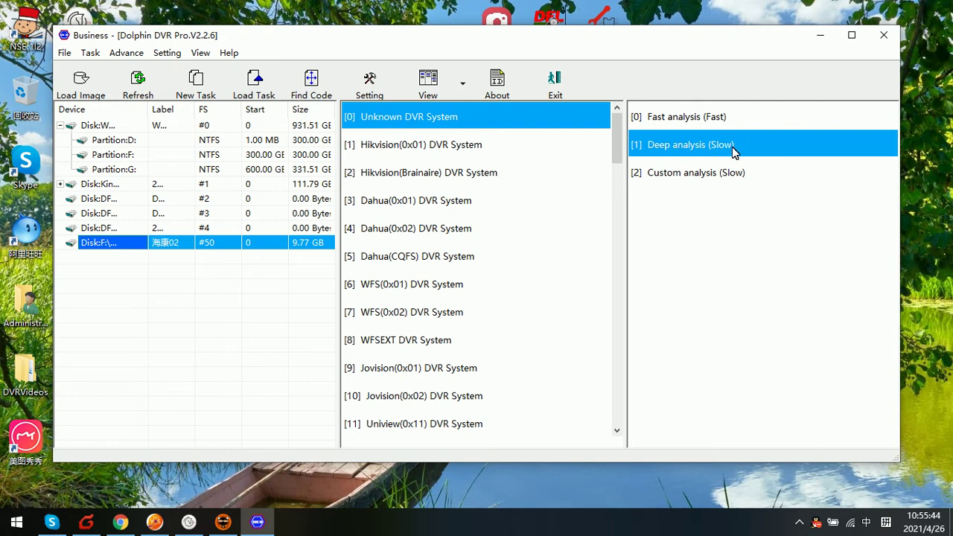
click(666, 172)
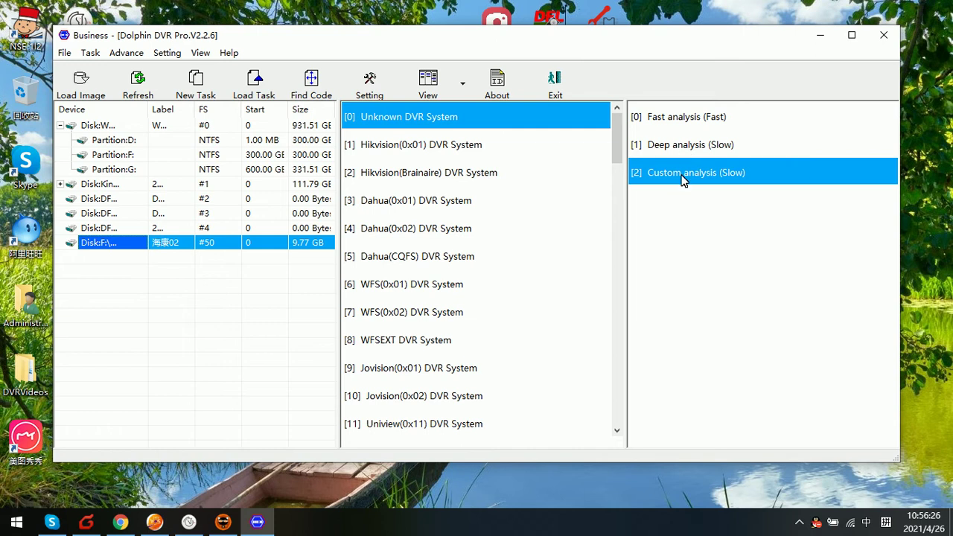
- Switch to Chrome and open the V2.26 software upgrade news post for Dolphin CCTV DVR Recovery Pro on dolphindatalab.com
click(120, 522)
click(194, 12)
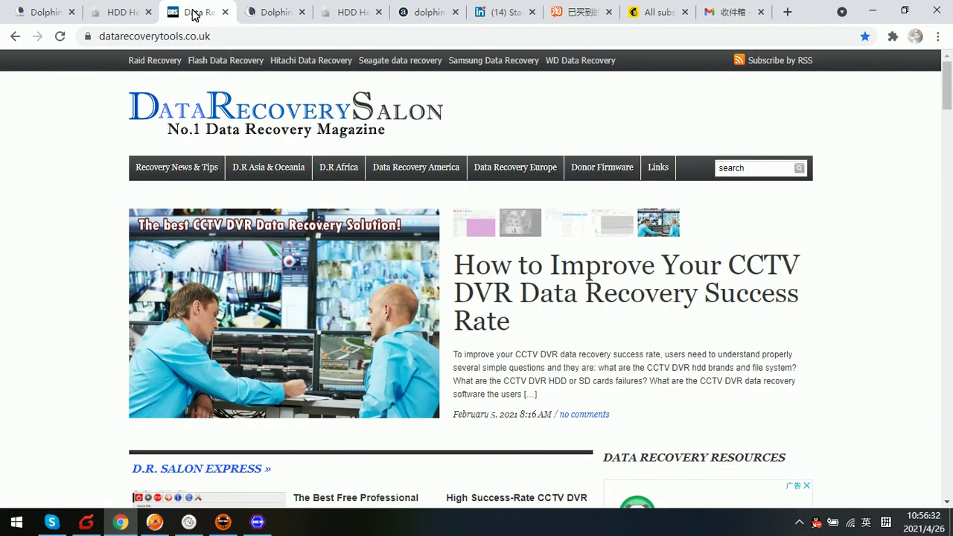
click(51, 12)
mouse_move(509, 141)
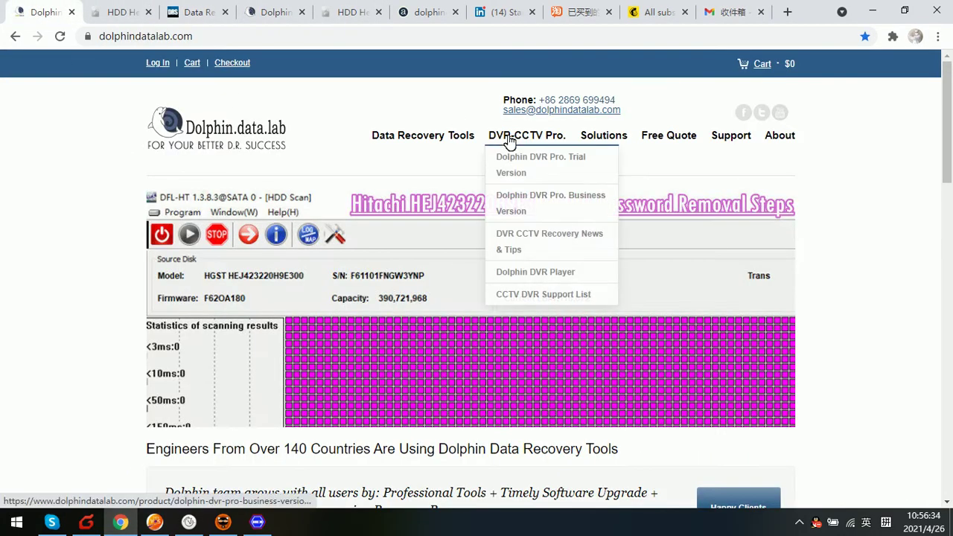
scroll(307, 387, down, 15)
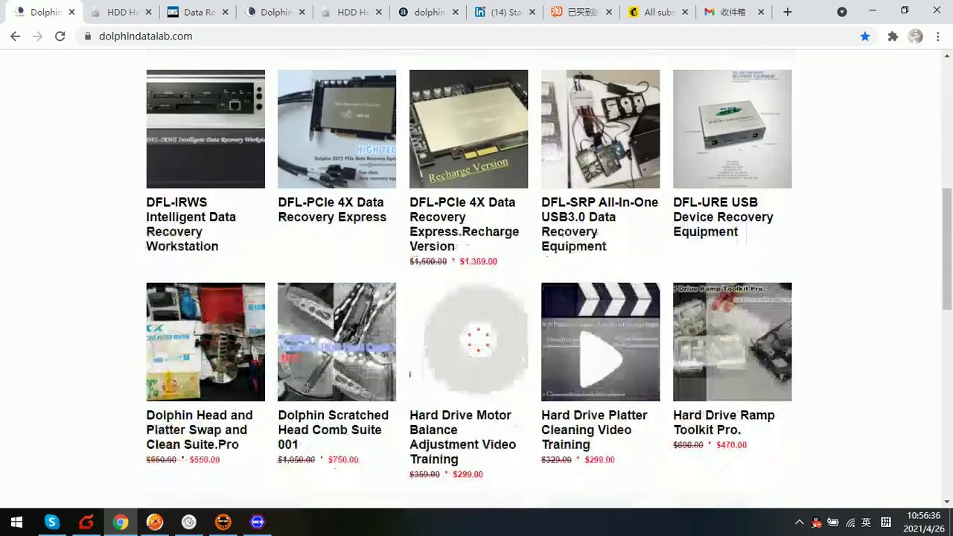
scroll(365, 402, down, 2)
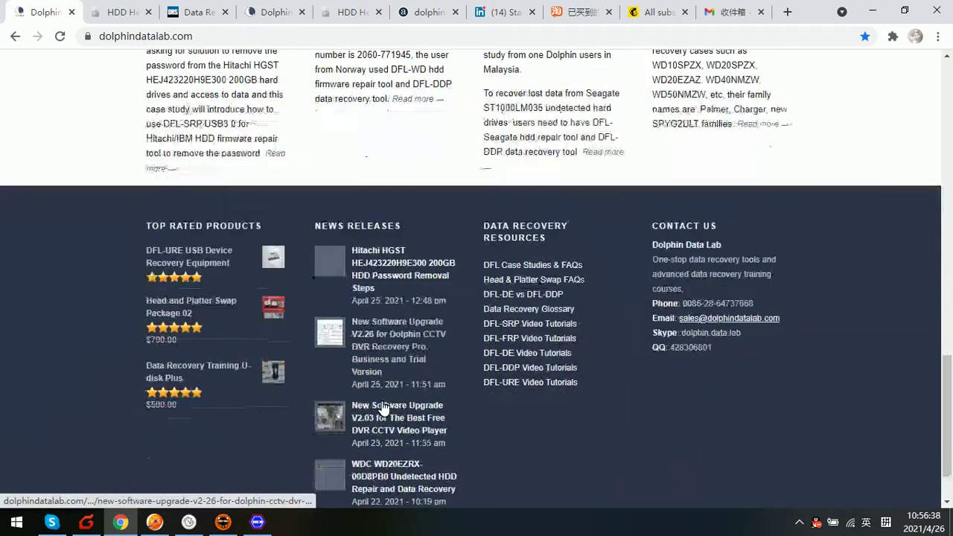
click(390, 265)
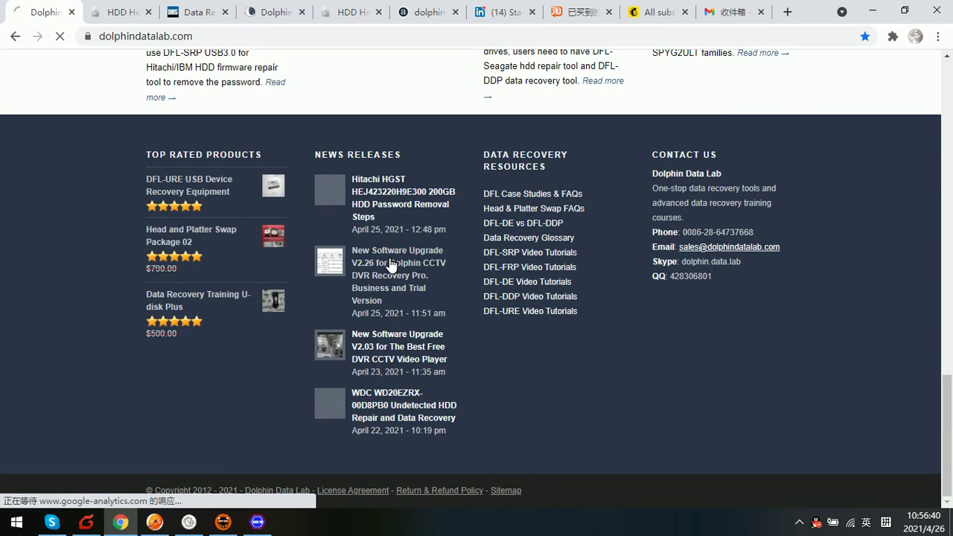
scroll(390, 266, up, 3)
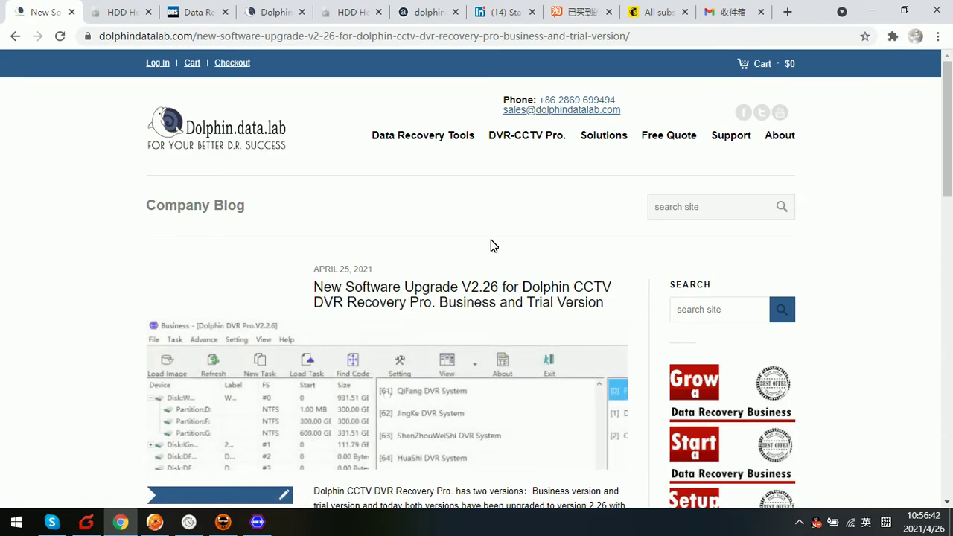
- Examine the upgrade post's list of changes and highlight the enhanced DVR systems from Dahua(0x01) to LECHANGE
scroll(477, 268, down, 2)
scroll(467, 286, down, 5)
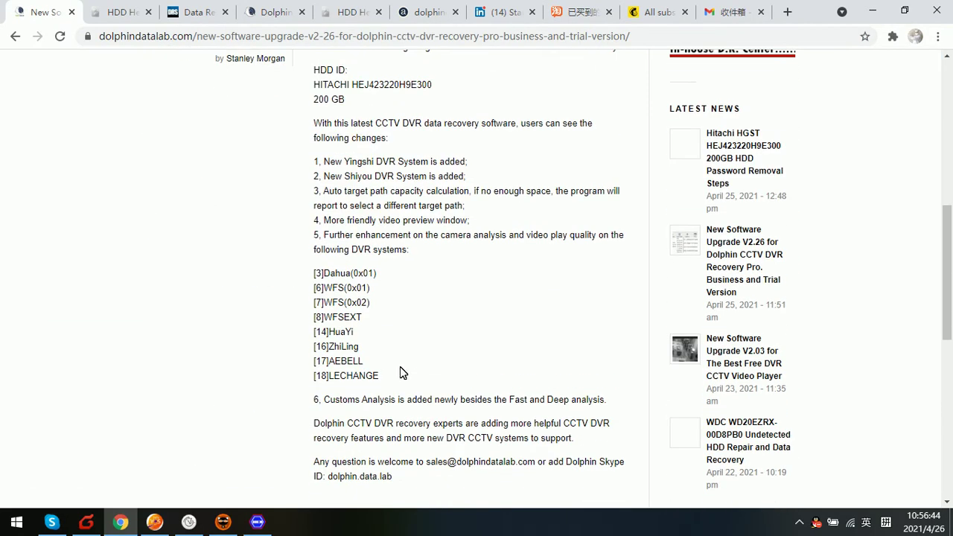
drag(383, 376, 325, 269)
click(409, 311)
drag(316, 276, 392, 400)
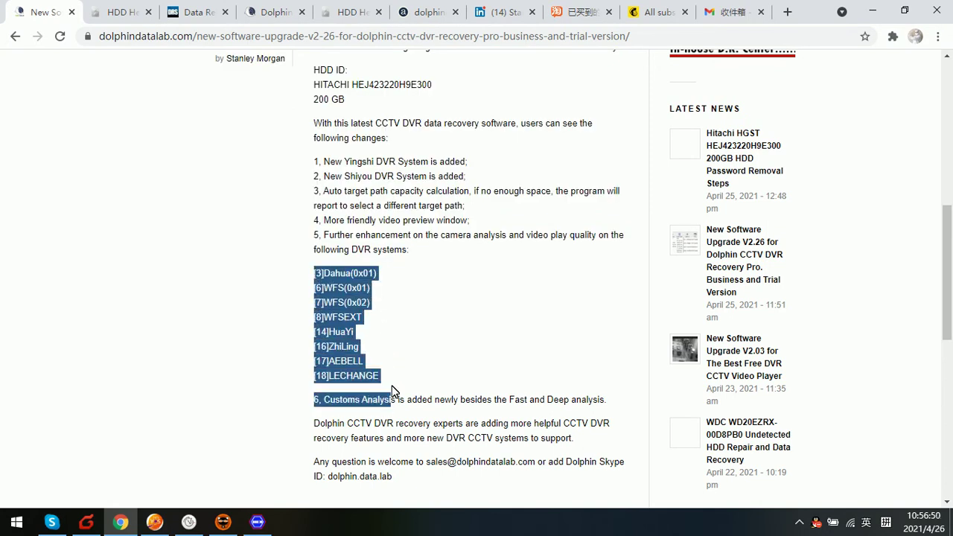
click(408, 377)
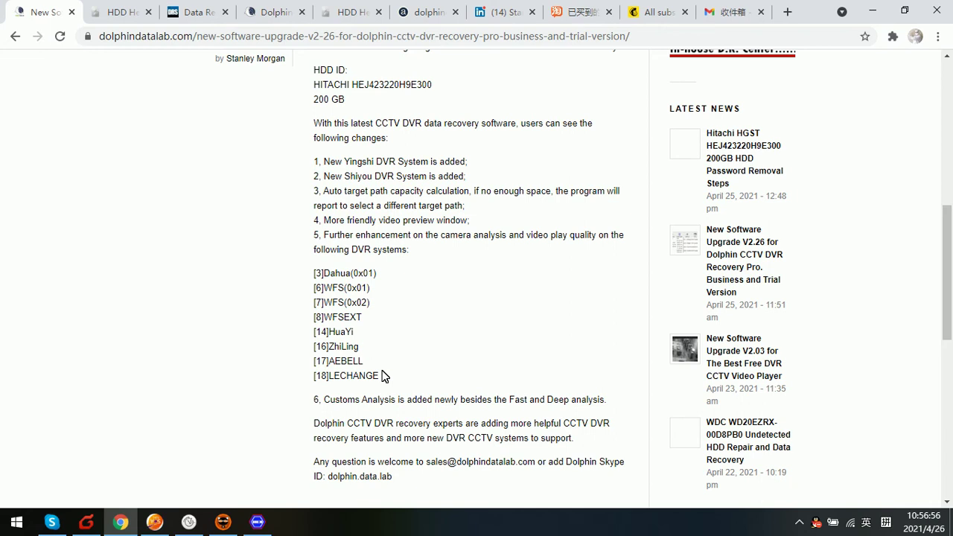
- Switch back to Dolphin DVR Pro, maximize it, and run Fast analysis on the 海康02 image with Unknown DVR System
key(alt+Tab)
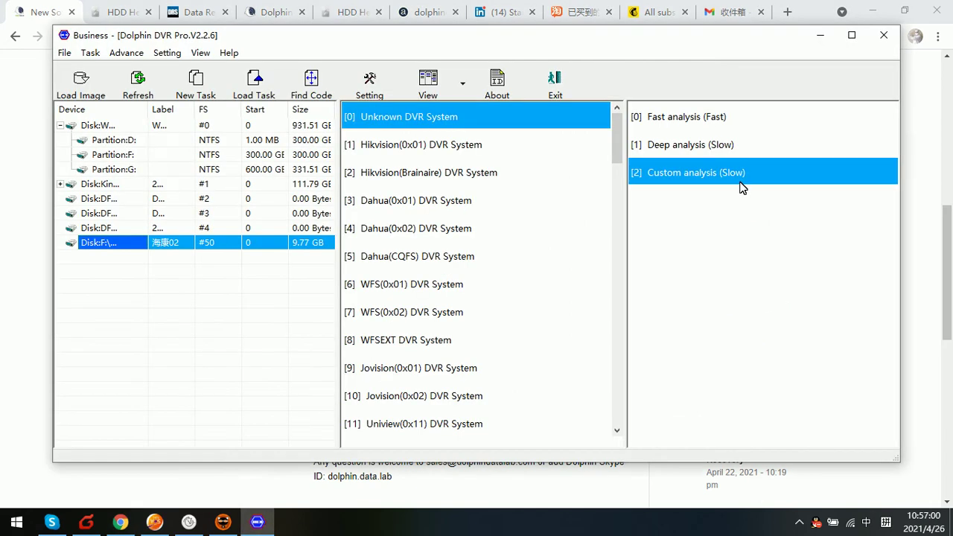
double_click(514, 37)
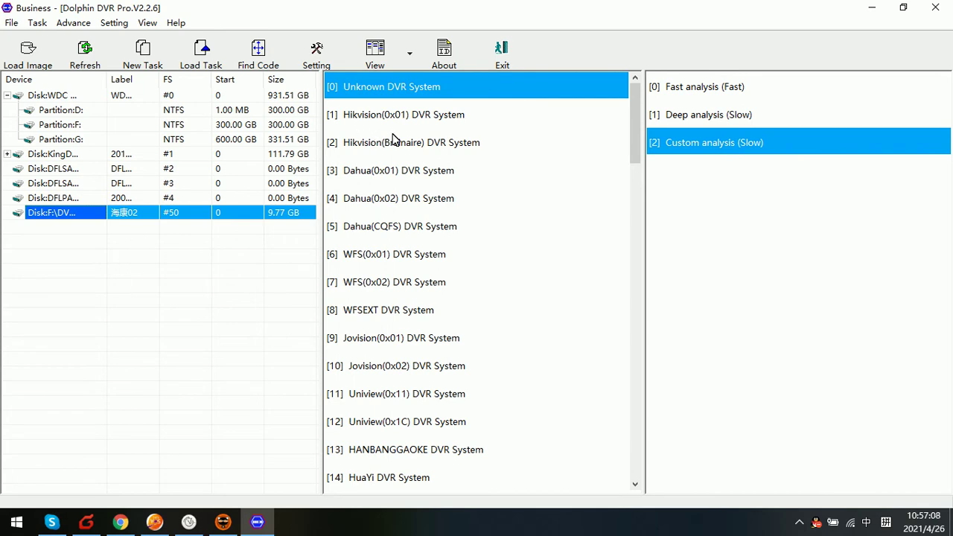
click(699, 88)
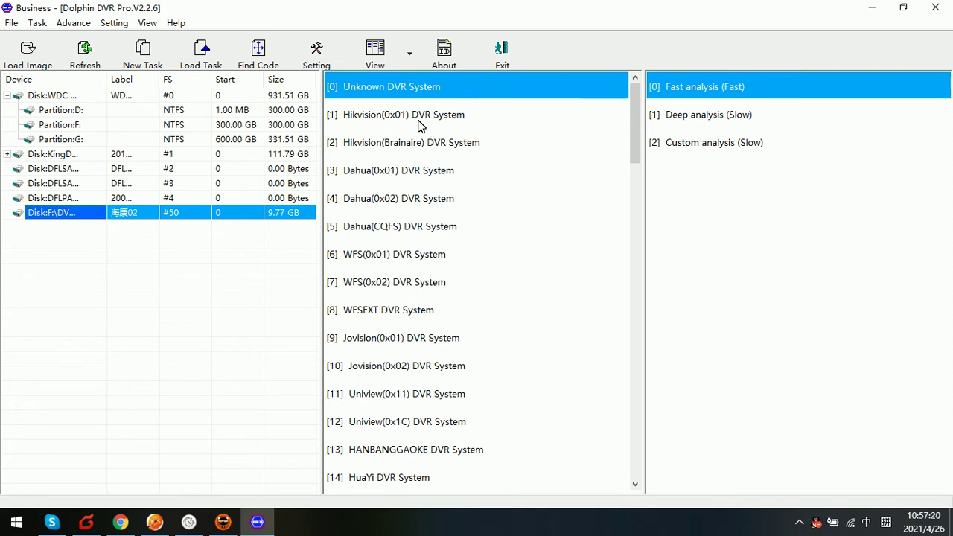
click(401, 115)
click(392, 93)
double_click(694, 88)
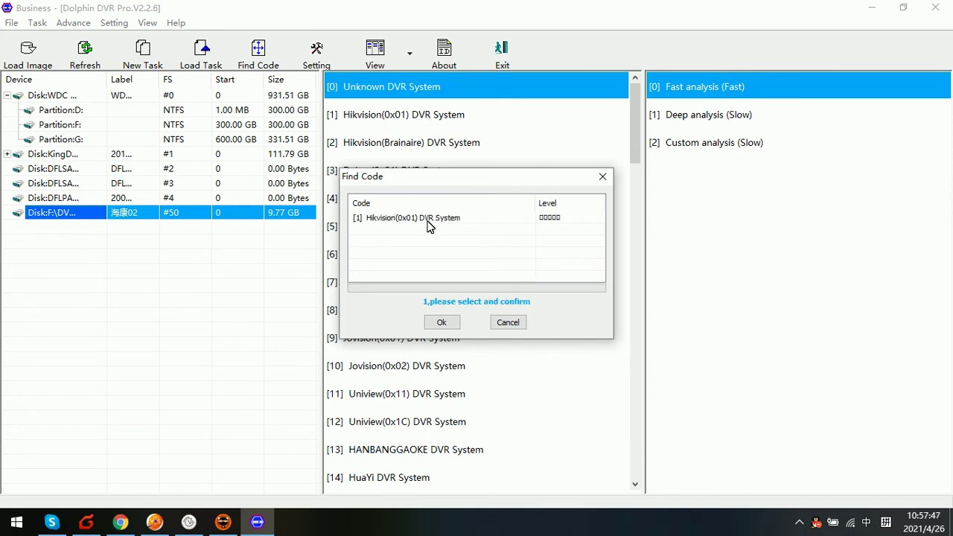
- Accept the Hikvision(0x01) DVR System code and start the fast analysis task with its default path, sector range and block size
click(416, 221)
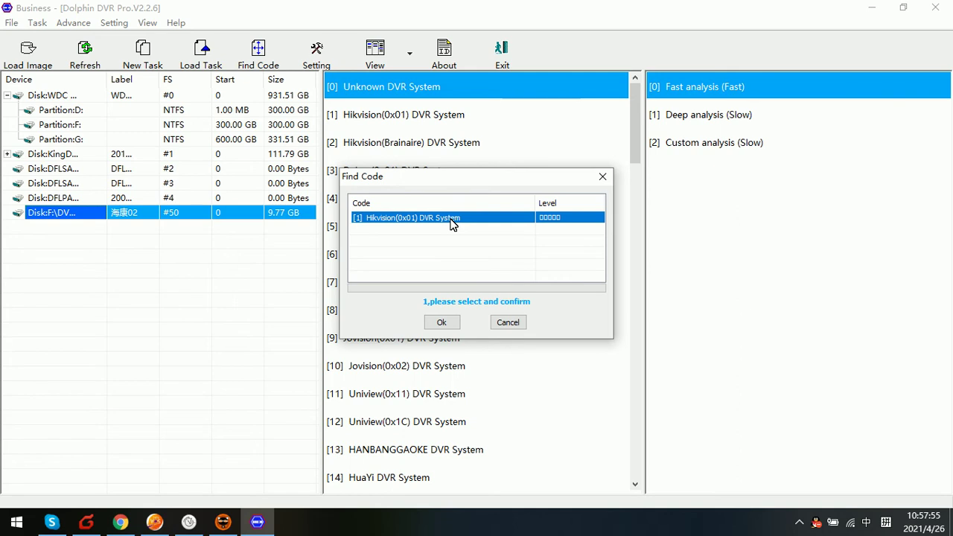
click(441, 323)
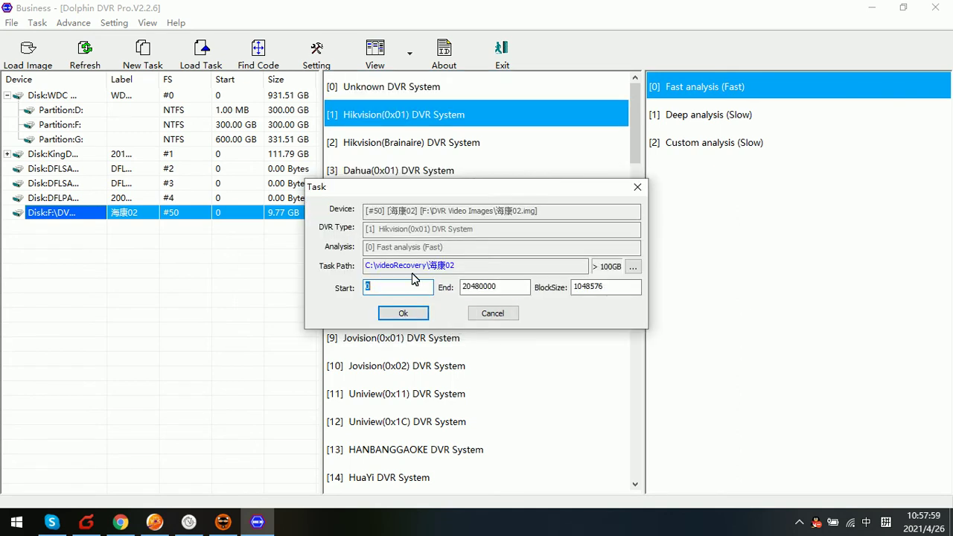
double_click(471, 267)
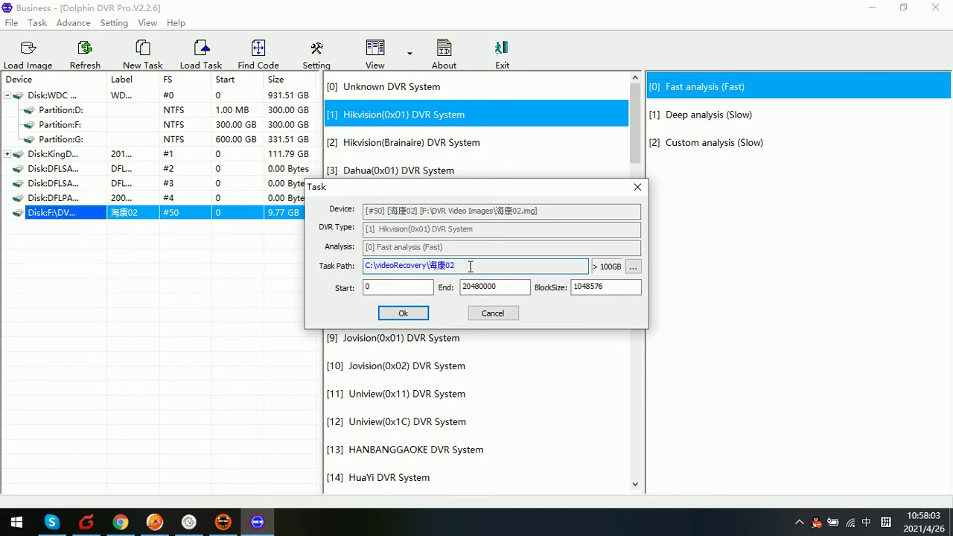
click(406, 291)
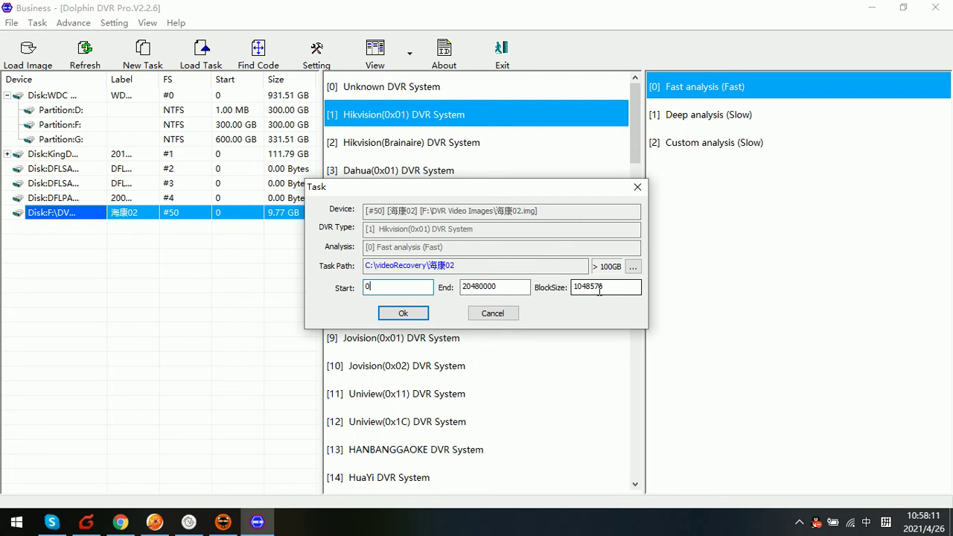
click(403, 316)
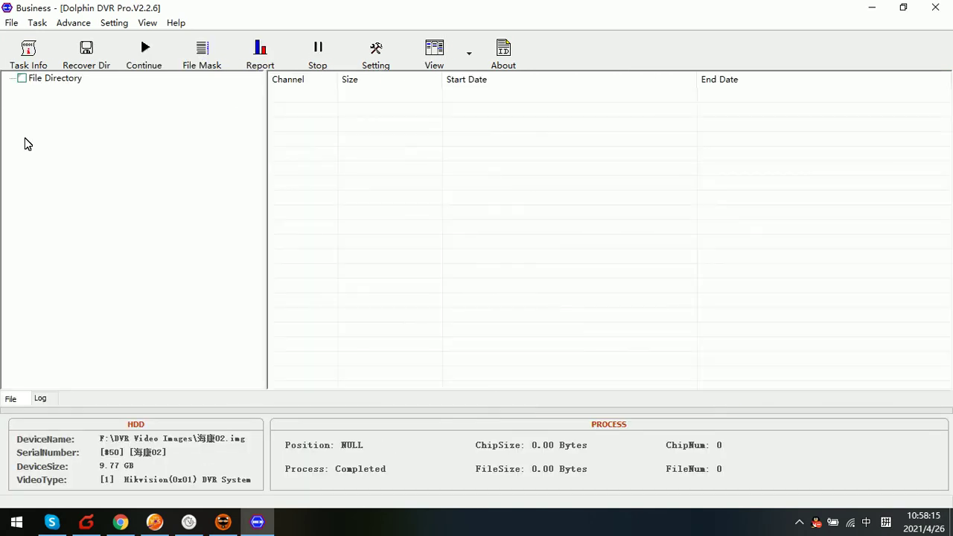
- Check the File Directory root of the 海康02 task and return to the device view
click(50, 79)
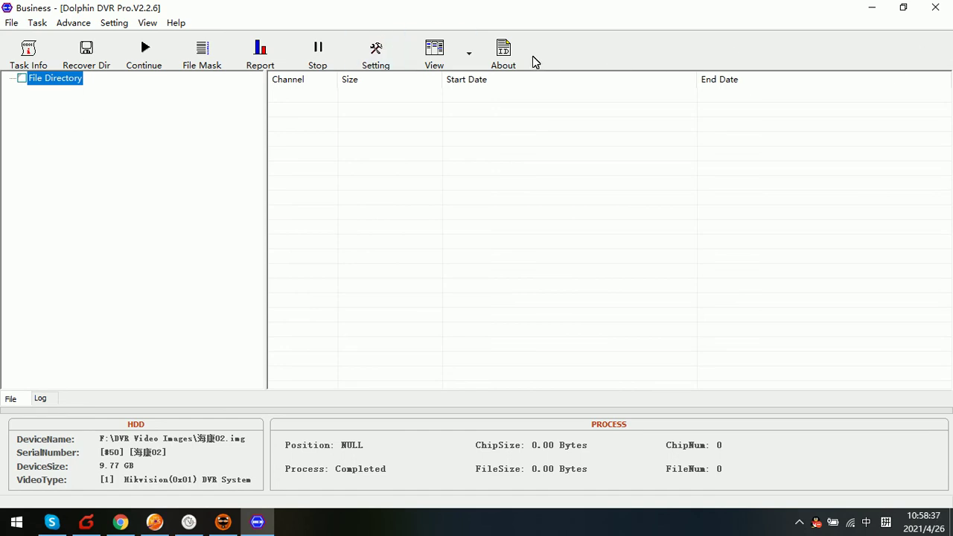
click(453, 67)
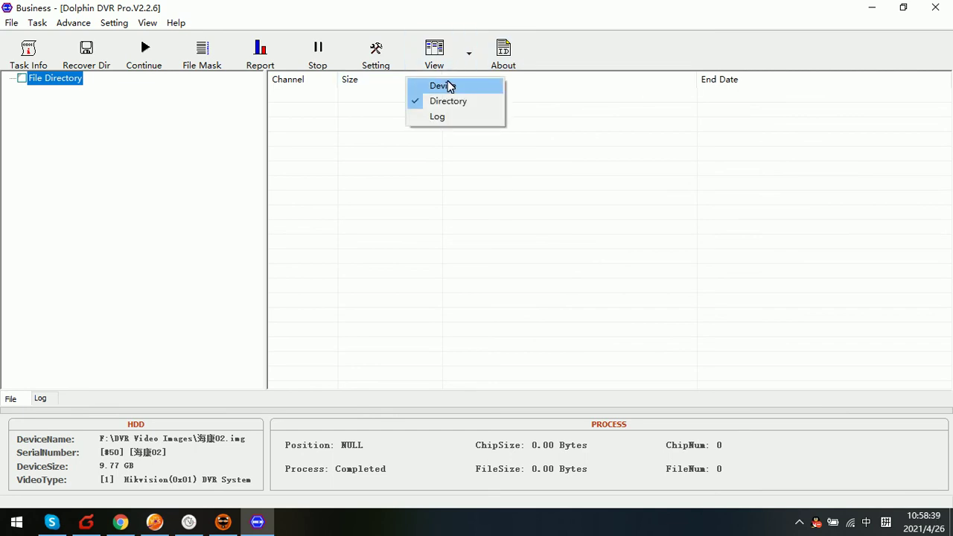
click(450, 87)
- Load the disk image 海康01.img and start a Fast analysis task on it using the Hikvision(0x01) DVR System
click(28, 52)
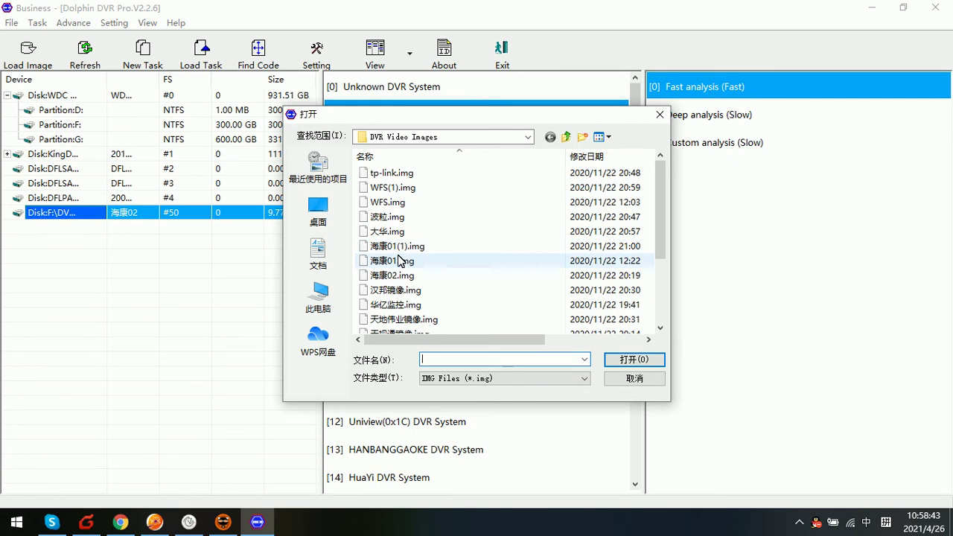
double_click(398, 261)
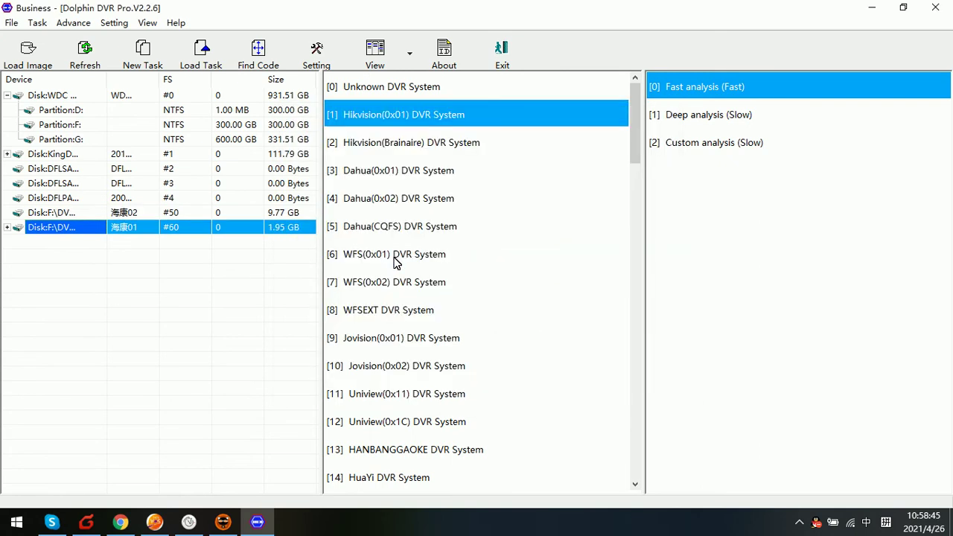
double_click(744, 87)
click(403, 313)
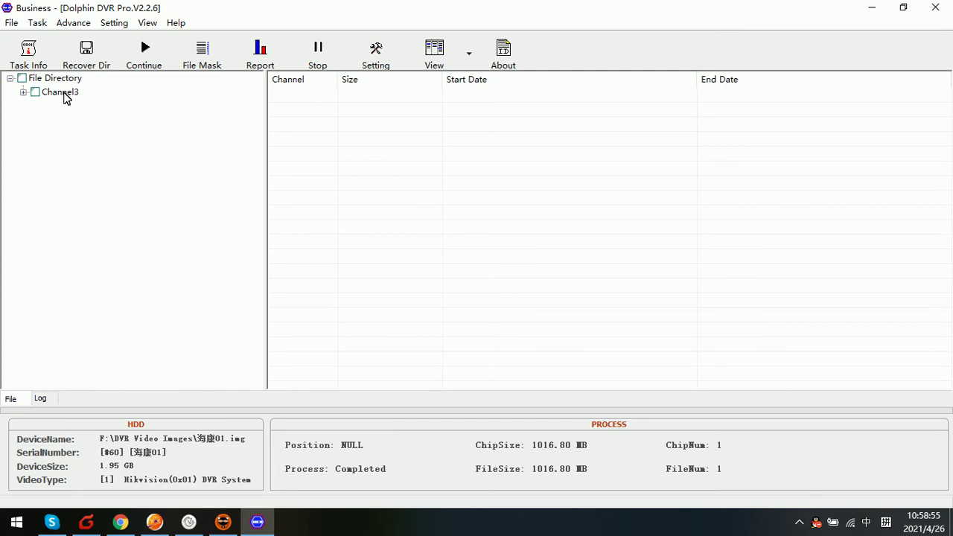
- Expand Channel3 in the file directory, open the 2014-04-24 folder, and select its video entry
double_click(64, 95)
click(81, 107)
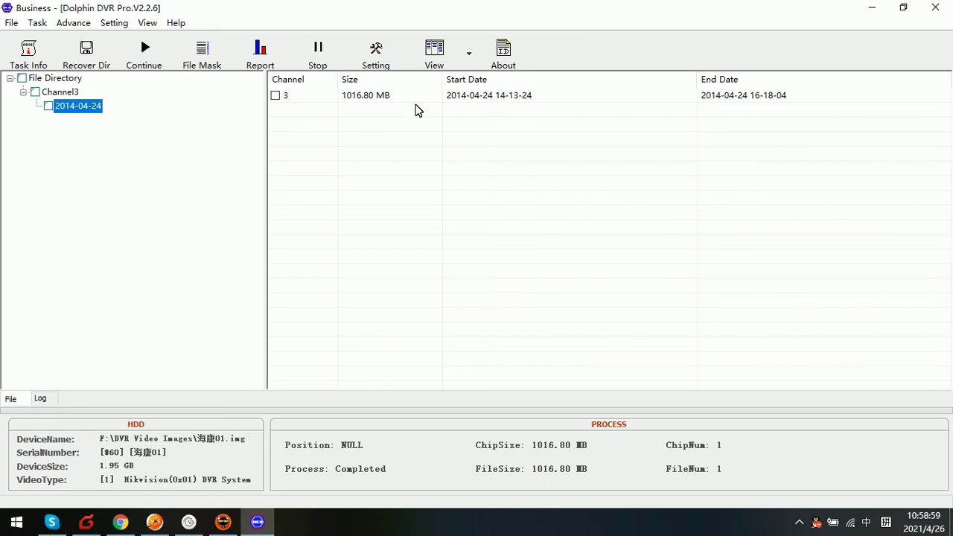
click(384, 100)
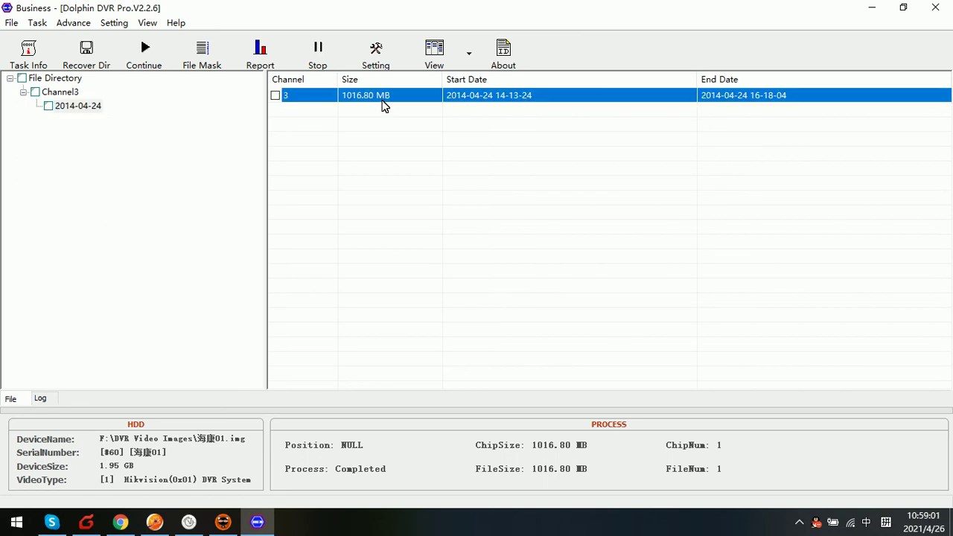
- Preview the marked Channel3 recording from 2014-04-24 and try to recover it while the preview is playing
double_click(384, 99)
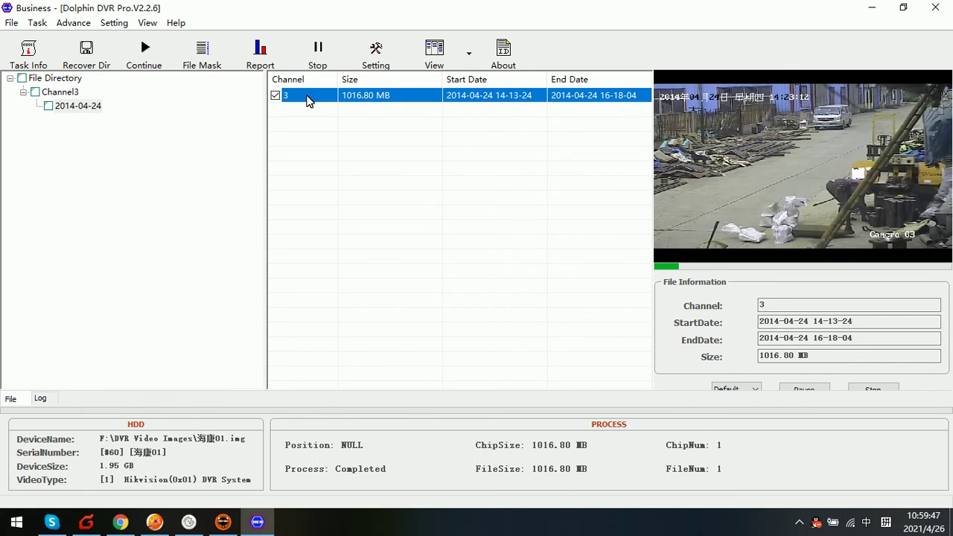
right_click(309, 101)
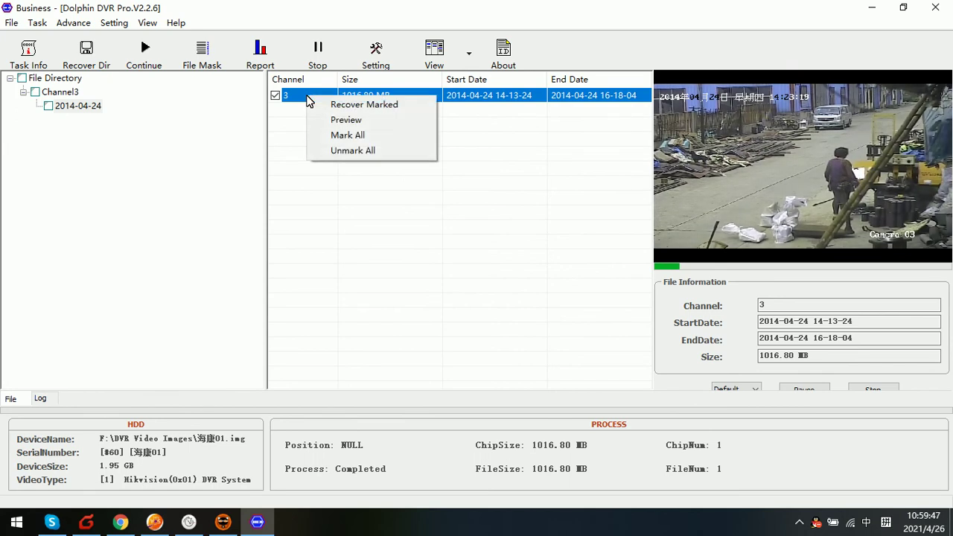
click(353, 107)
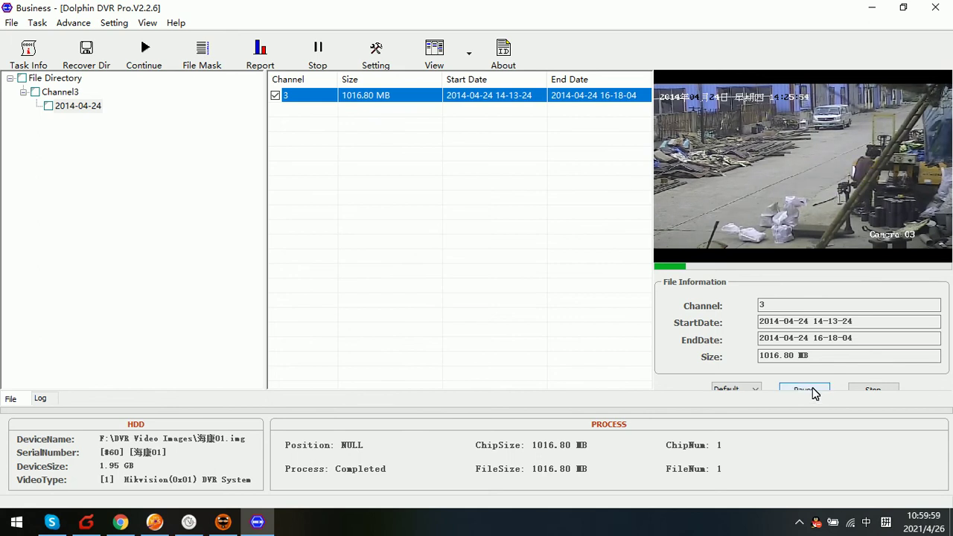
- Stop the preview and recover the marked Channel3 recording to the Desktop with Skip(File Exists) kept
click(880, 390)
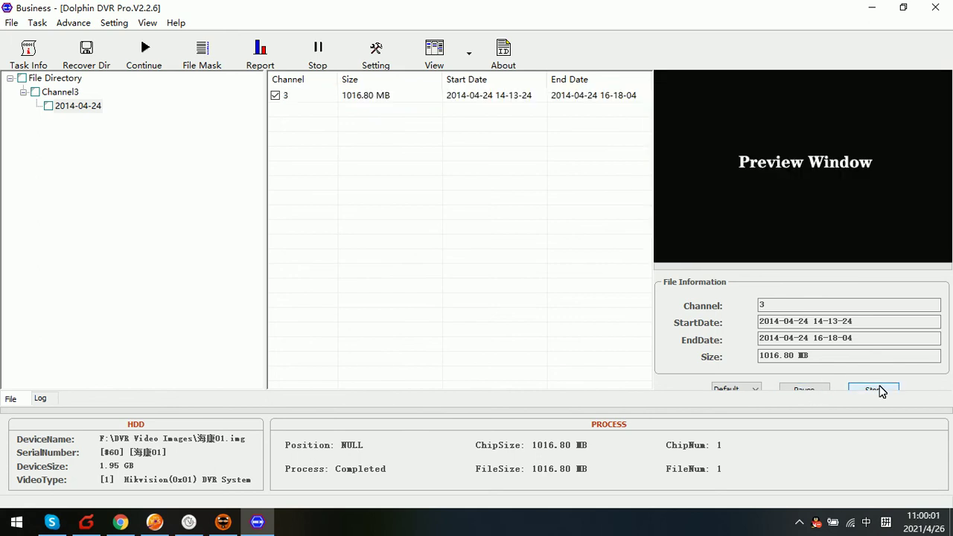
right_click(332, 97)
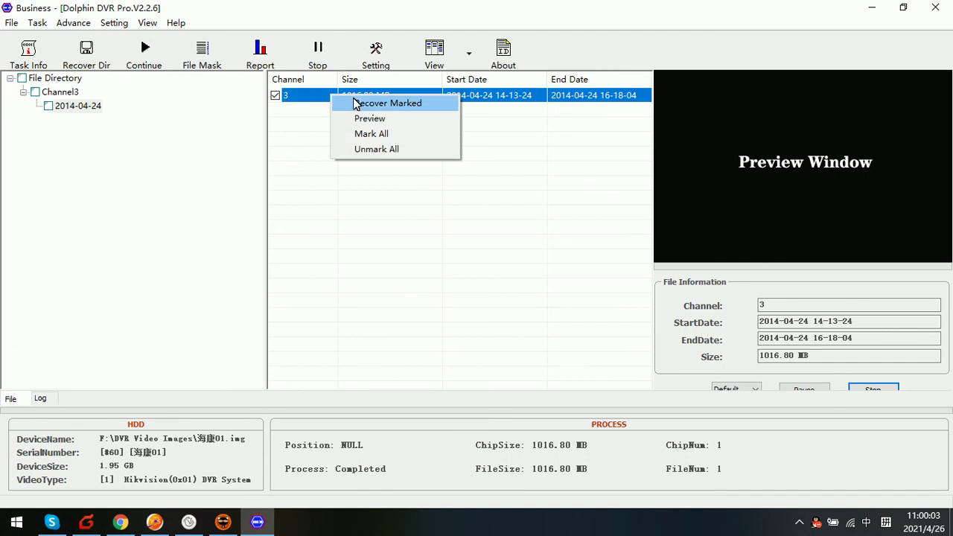
click(356, 103)
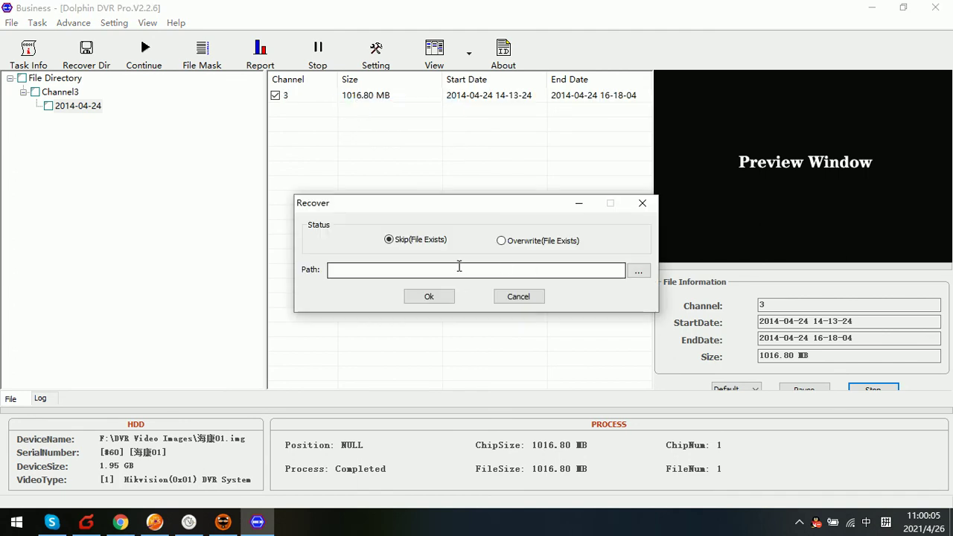
click(638, 271)
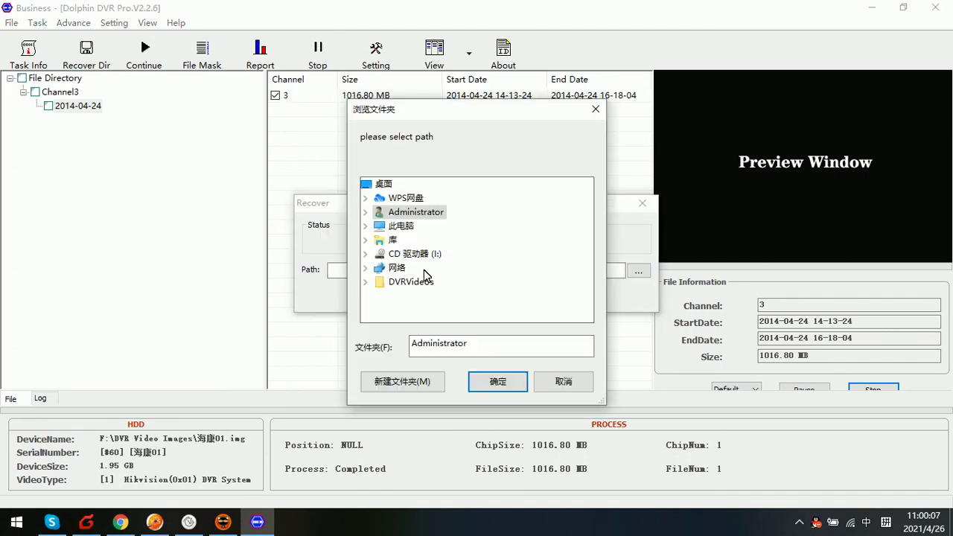
click(376, 185)
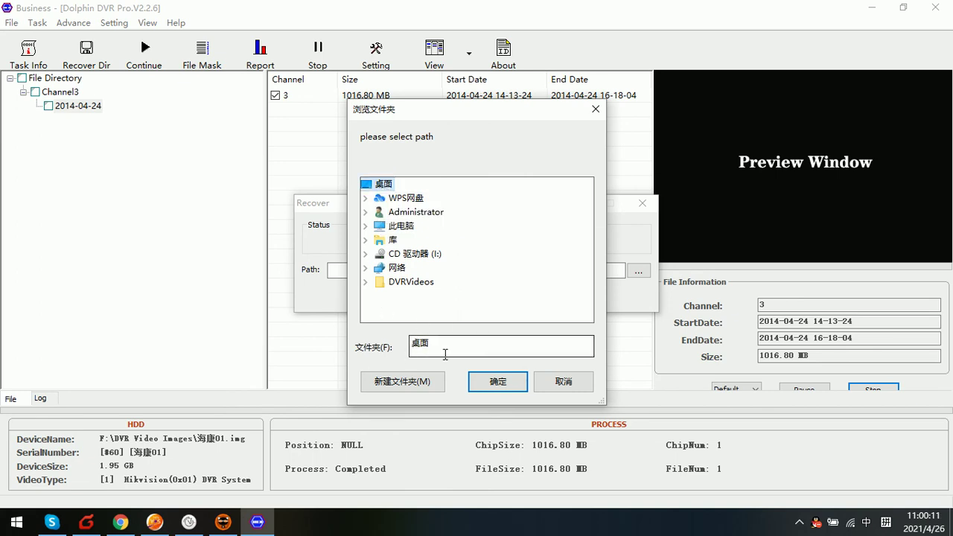
click(498, 382)
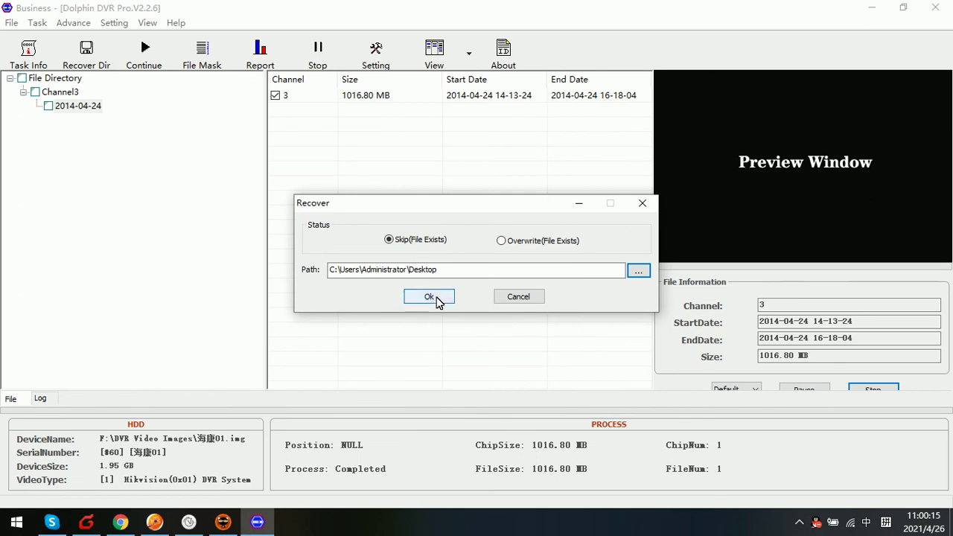
click(435, 298)
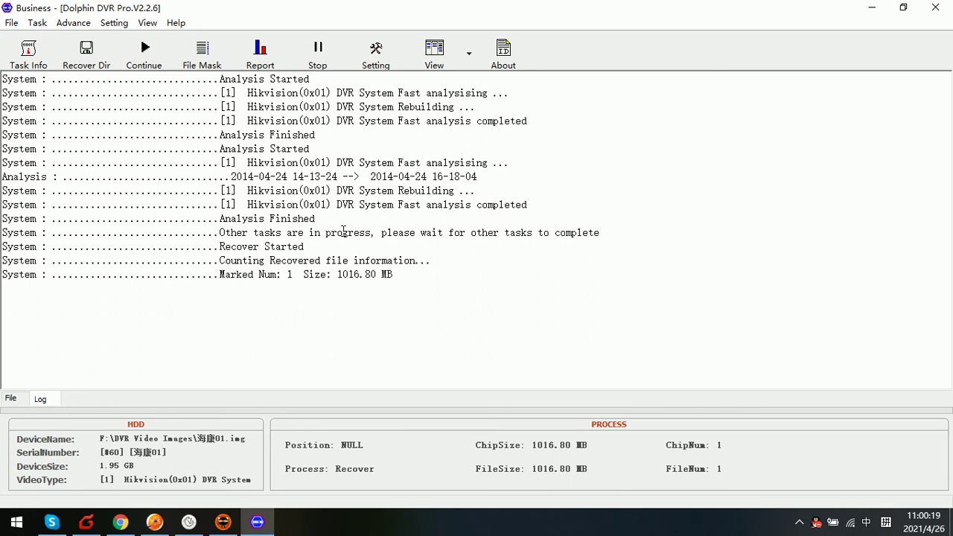
- Minimize the open windows and open the 2014-04-24 folder inside the channel3 folder on the desktop
click(878, 11)
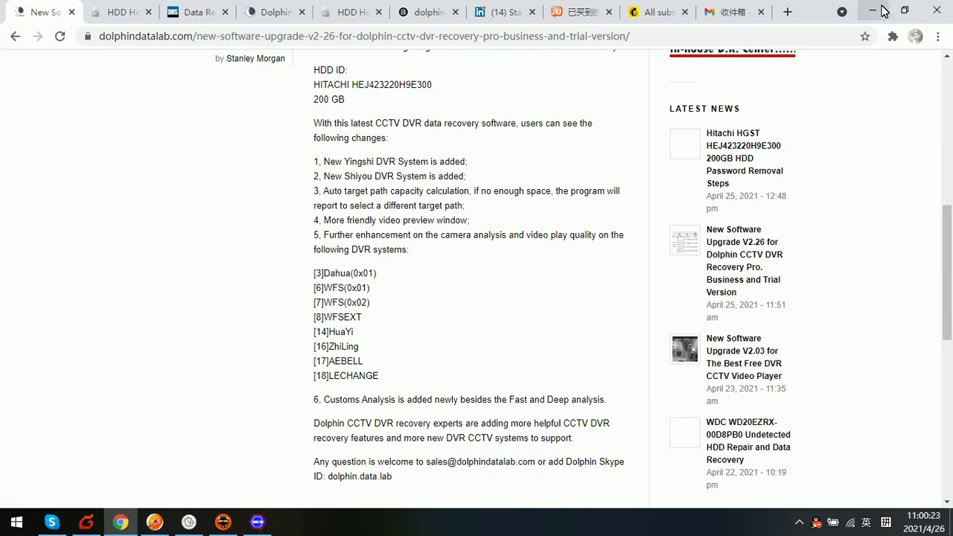
click(873, 11)
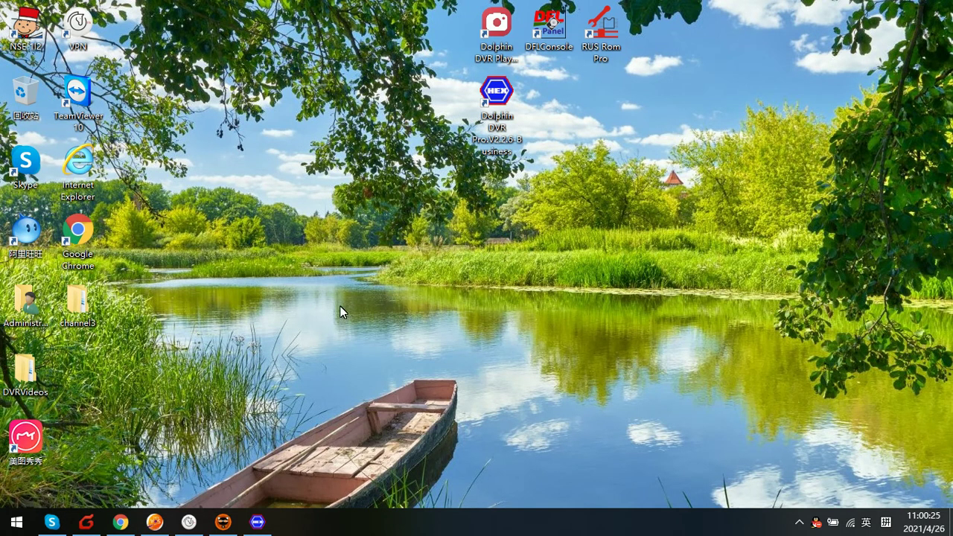
click(80, 313)
double_click(81, 313)
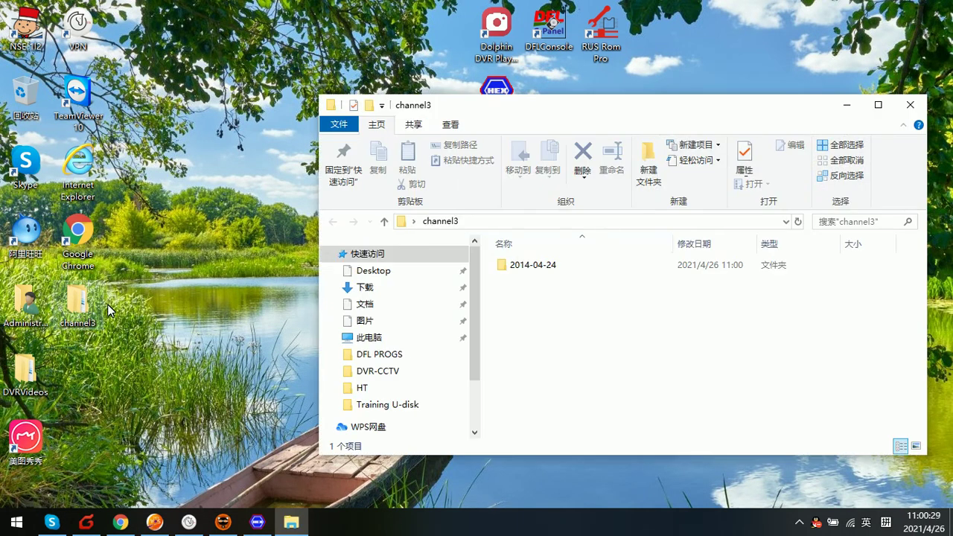
double_click(385, 261)
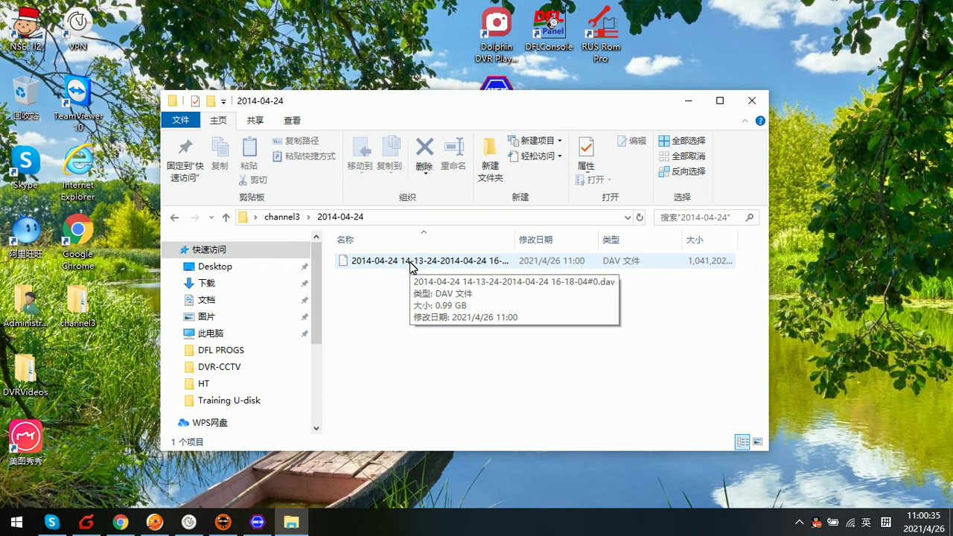
- Open the recovered .dav file with Dolphin DVR Player and dismiss the player's update dialog
double_click(410, 264)
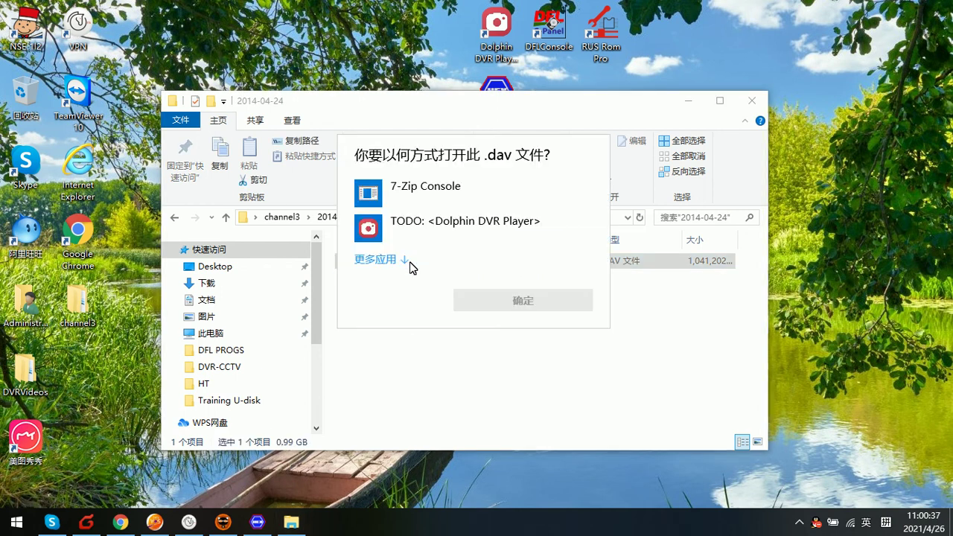
click(456, 231)
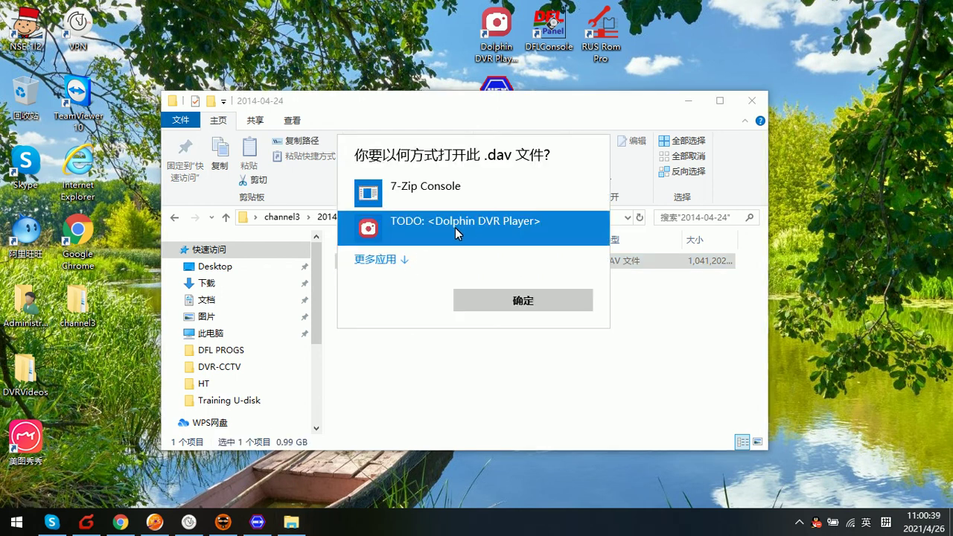
click(523, 300)
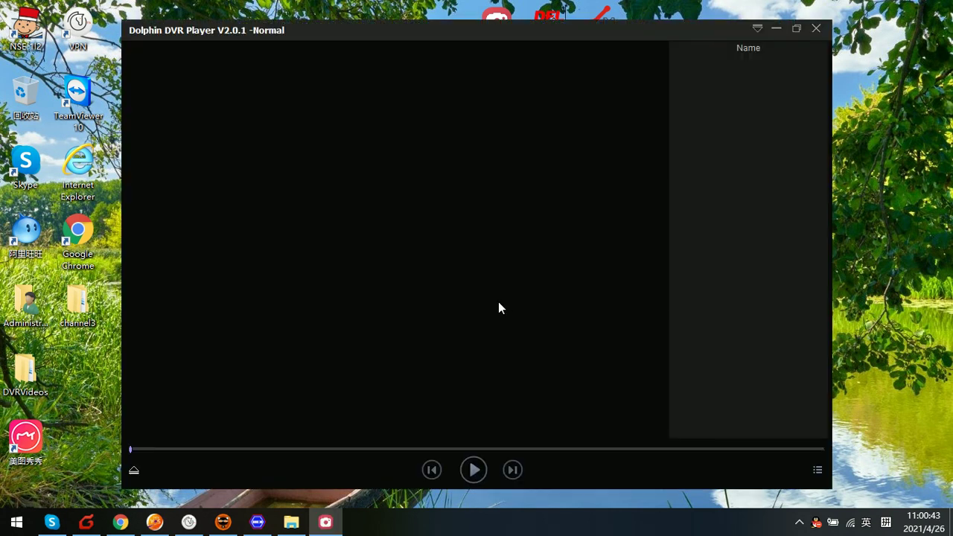
drag(465, 28, 494, 127)
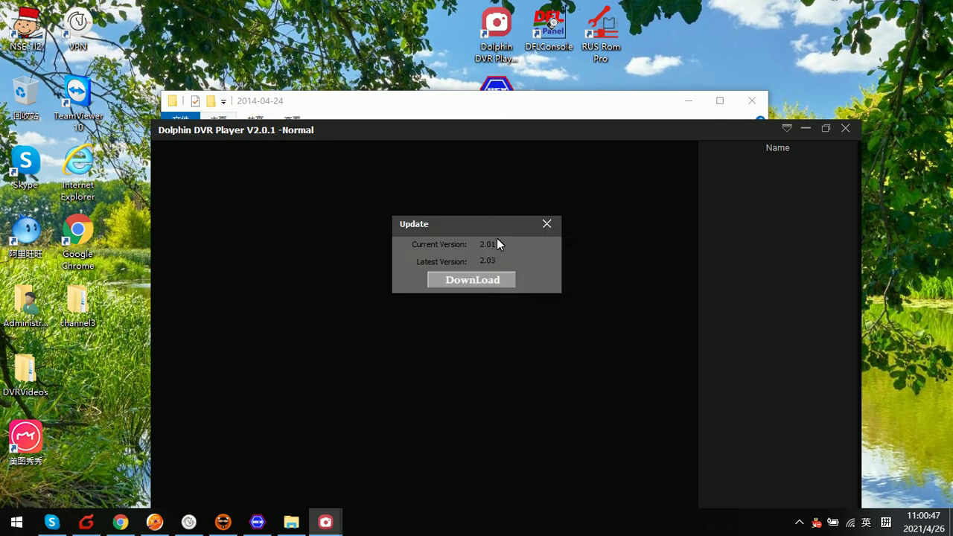
click(548, 223)
- Load the recovered .dav video from the Desktop's channel3\2014-04-24 folder into the player and reposition the player window
click(786, 130)
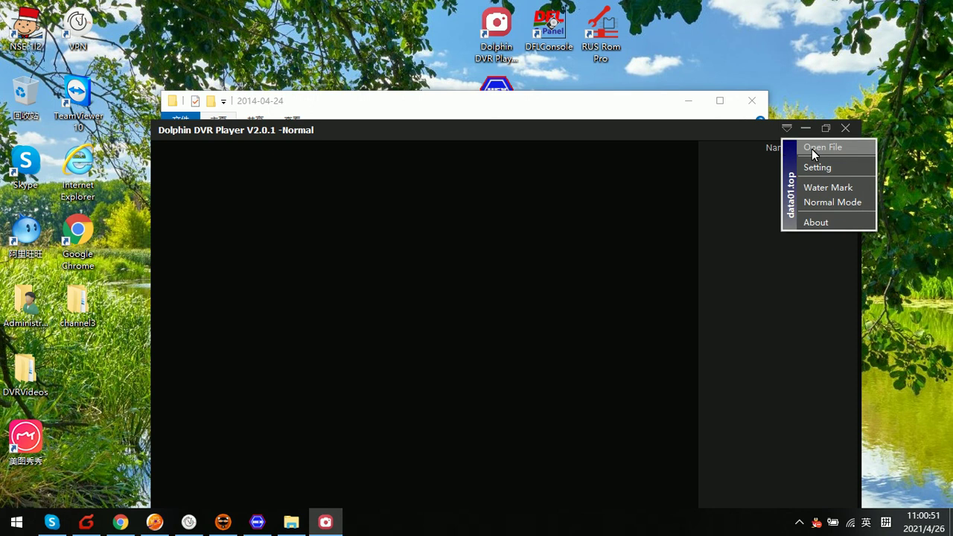
click(812, 149)
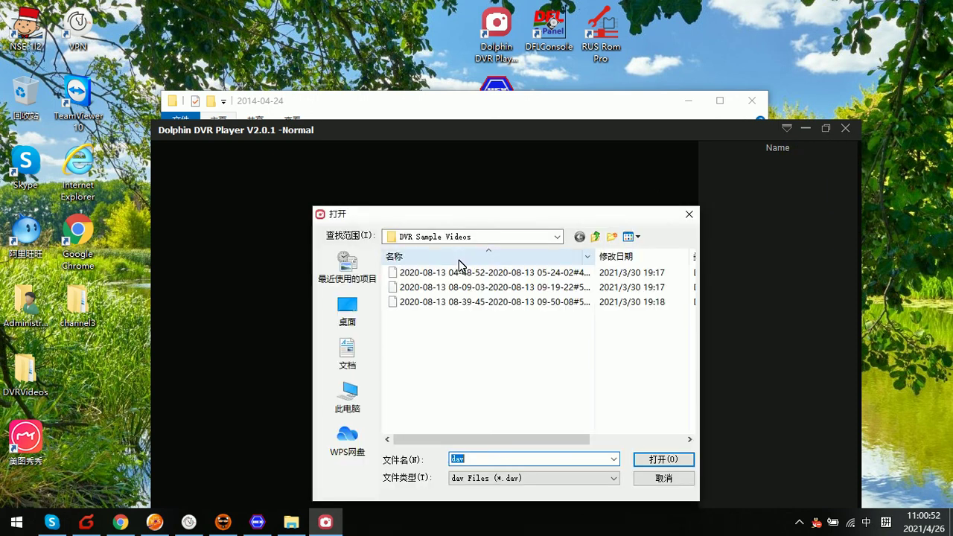
click(361, 322)
scroll(483, 402, down, 3)
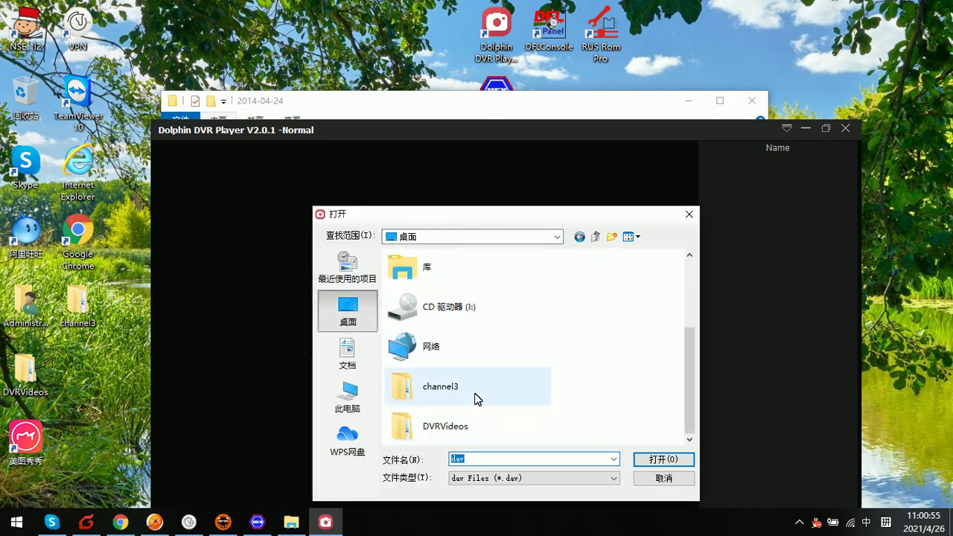
double_click(479, 397)
double_click(440, 275)
double_click(465, 272)
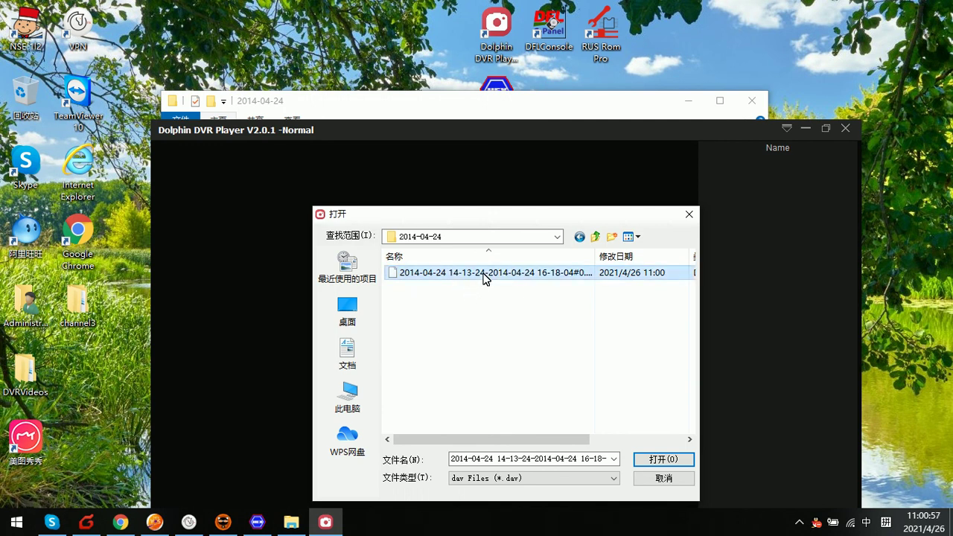
drag(538, 126, 471, 19)
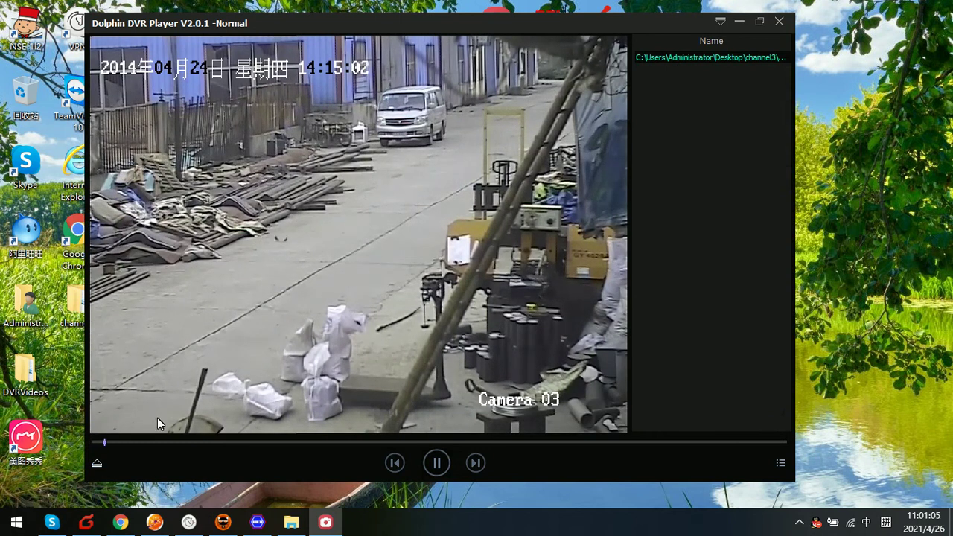
- Check the player's file-opening dialog, cancel it, and close Dolphin DVR Player V2.0.1
click(96, 463)
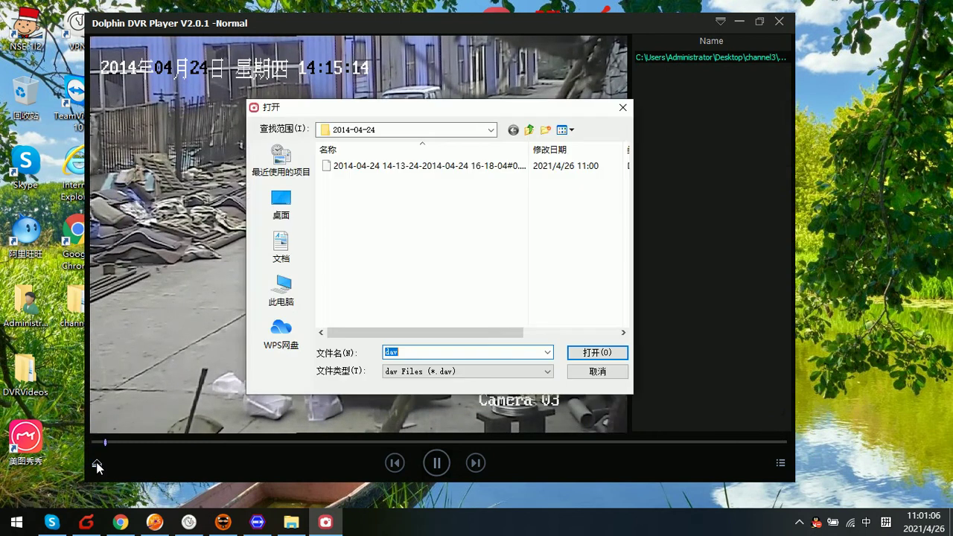
click(600, 371)
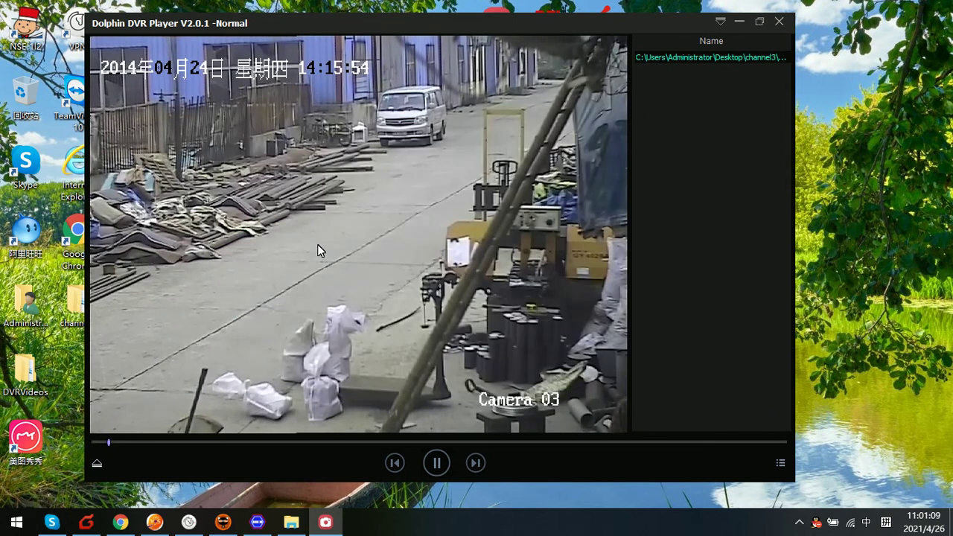
click(779, 22)
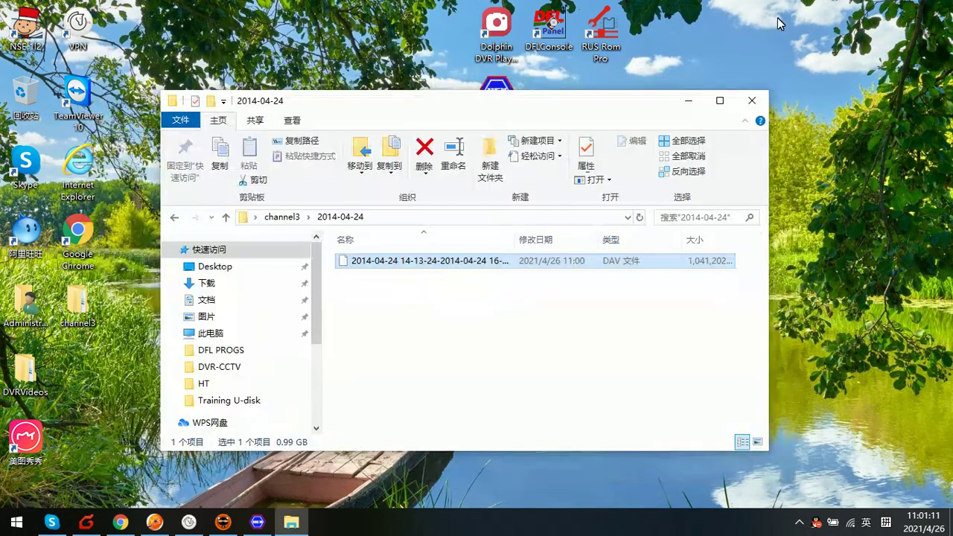
- Launch Dolphin DVR Player V2.0.3 from the desktop and play the recovered .dav video from channel3\2014-04-24
double_click(497, 30)
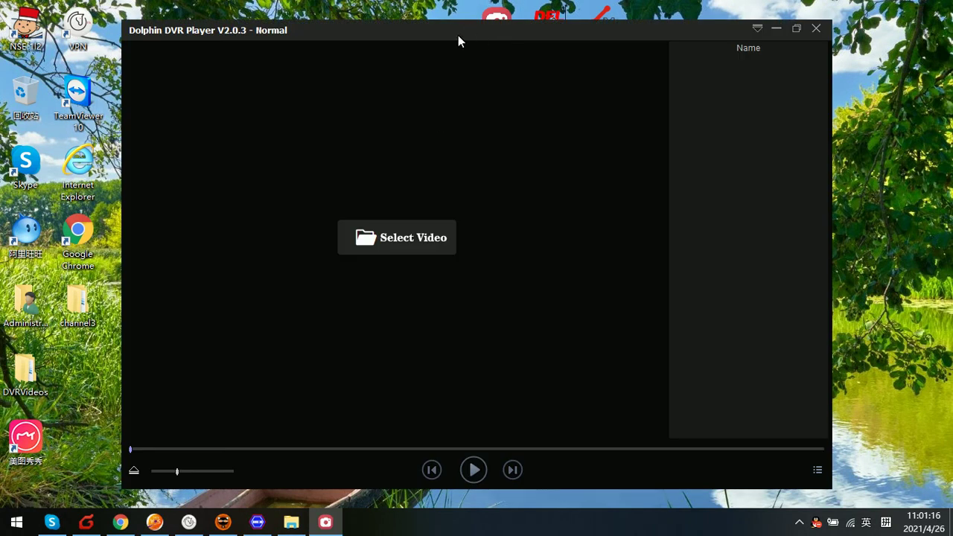
click(421, 238)
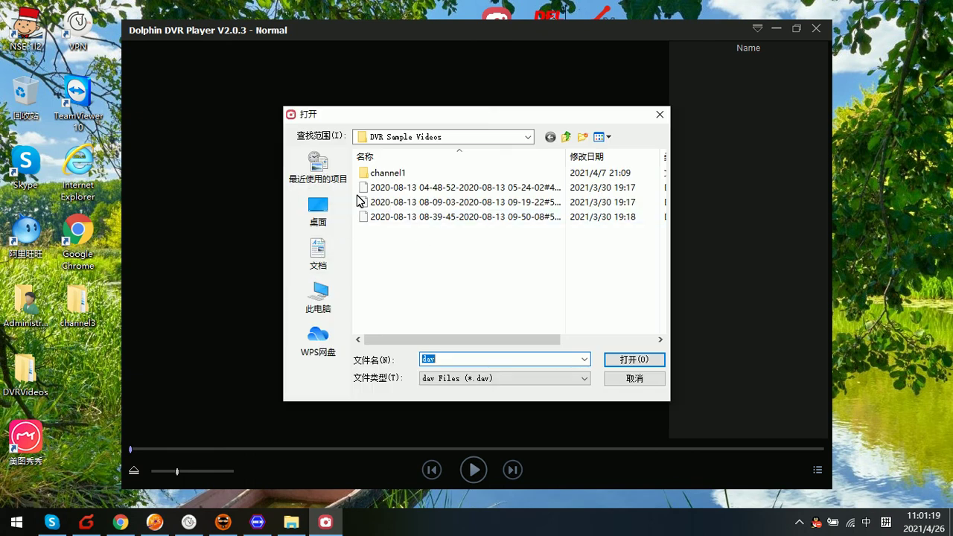
click(326, 221)
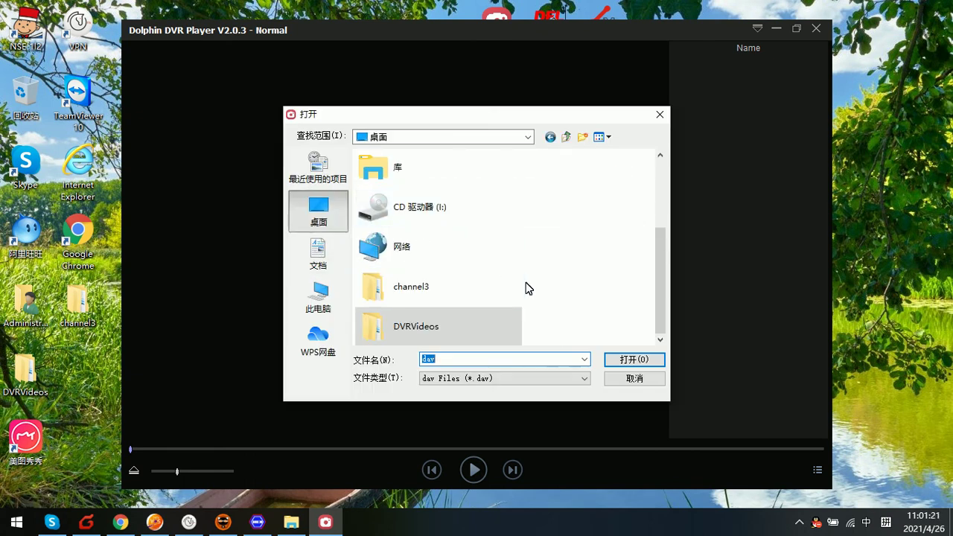
double_click(425, 298)
double_click(396, 173)
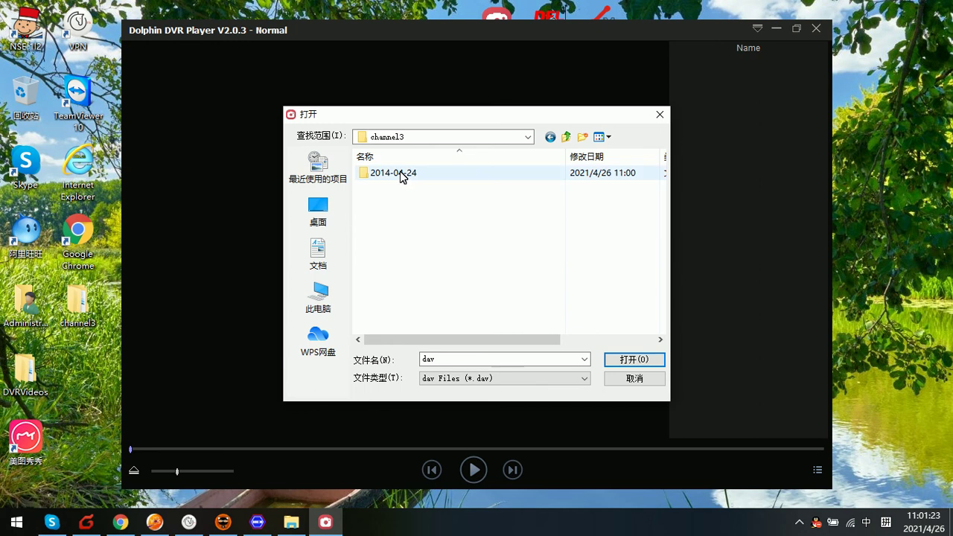
double_click(440, 181)
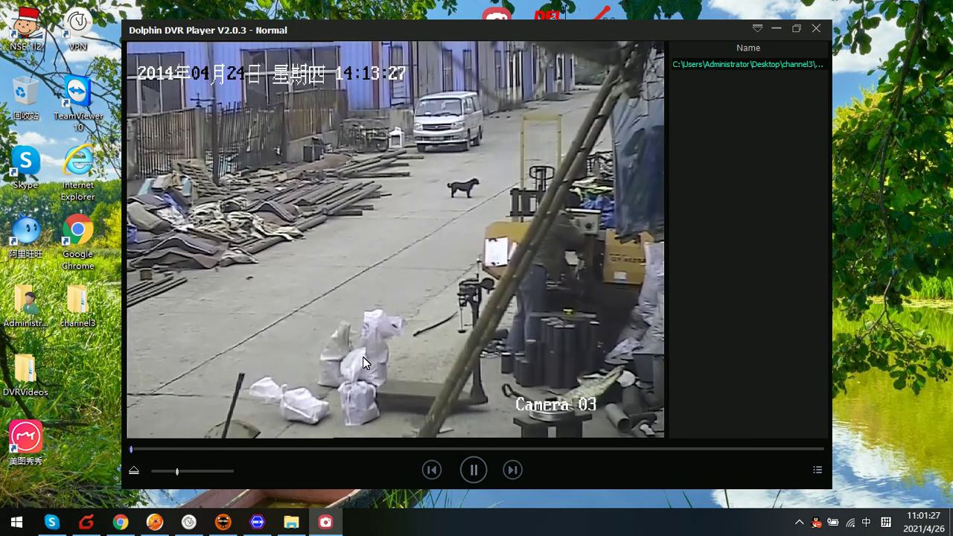
- Set the player's short adjustment slider slightly above its midpoint during playback
click(192, 471)
click(213, 470)
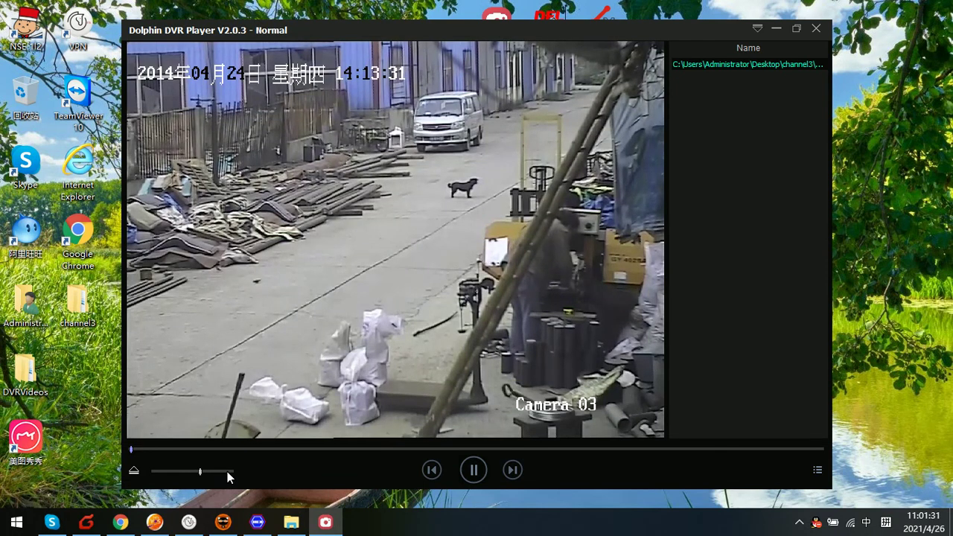
click(219, 472)
click(200, 471)
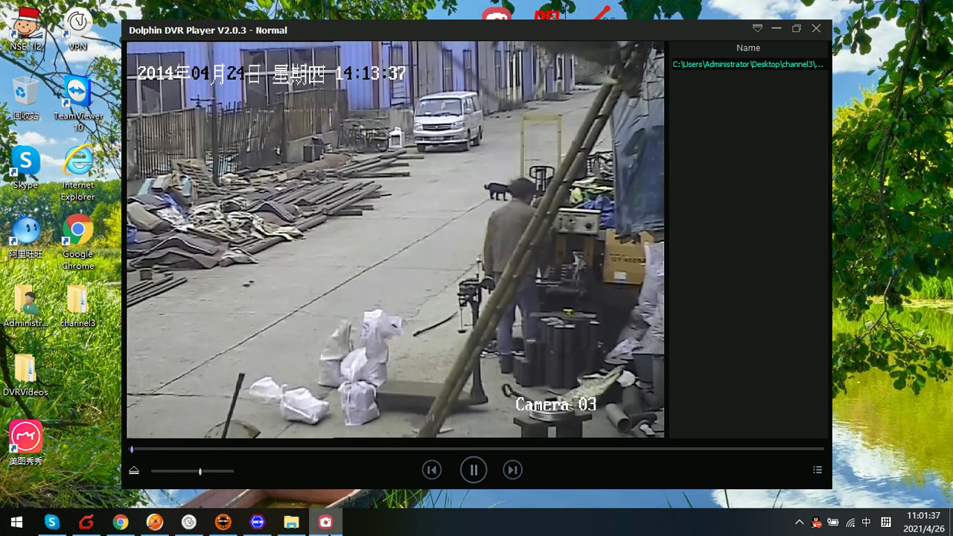
- Switch back to Dolphin DVR Pro and examine the last recovery entries in the log, including the recovered file's path
click(258, 524)
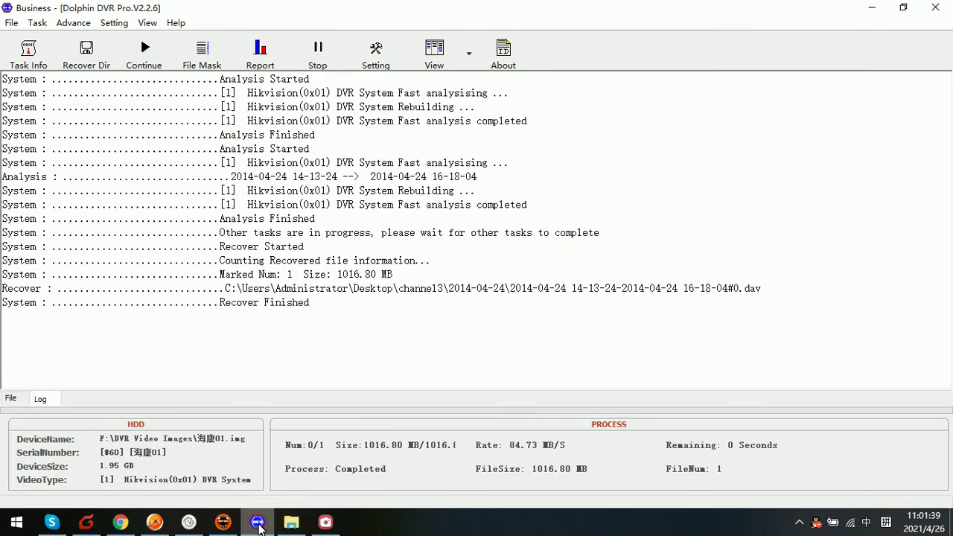
drag(342, 317, 6, 286)
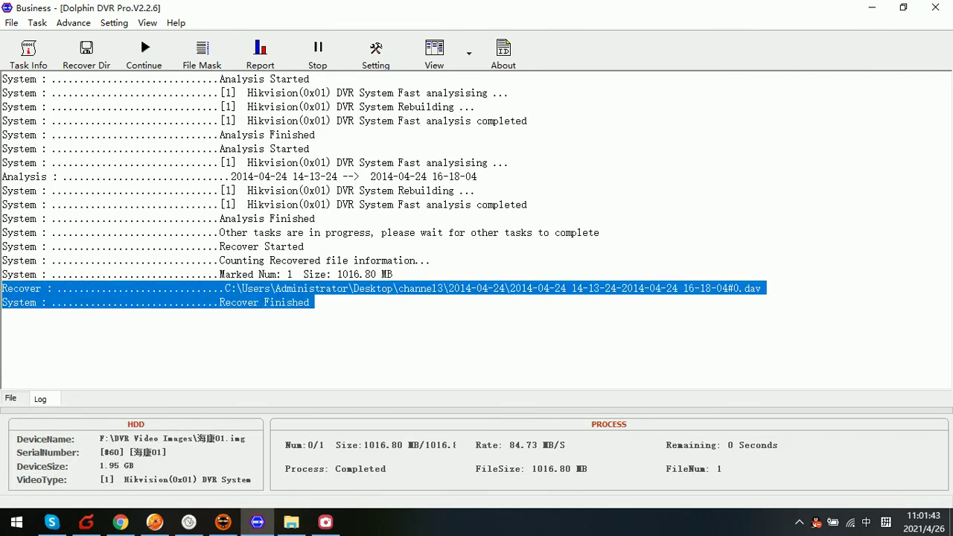
click(361, 322)
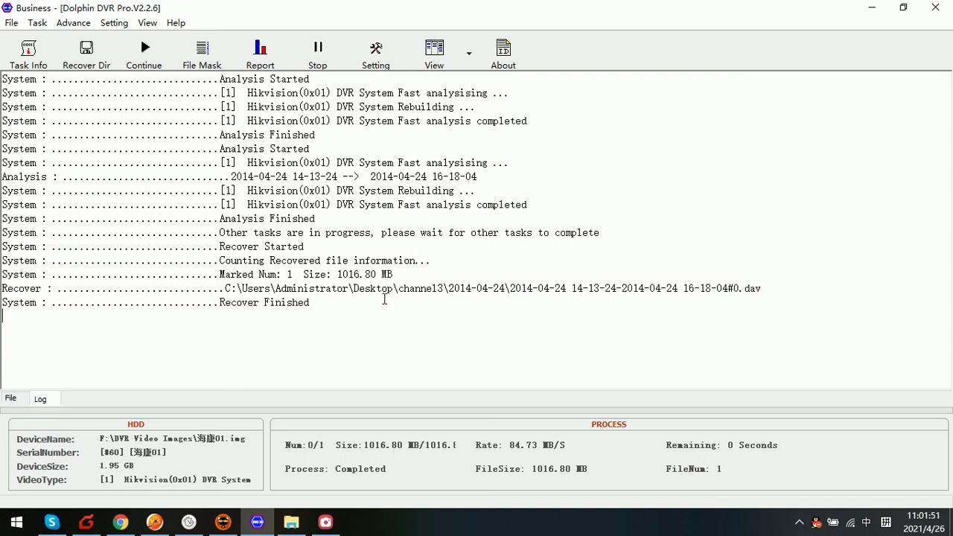
drag(358, 318, 335, 309)
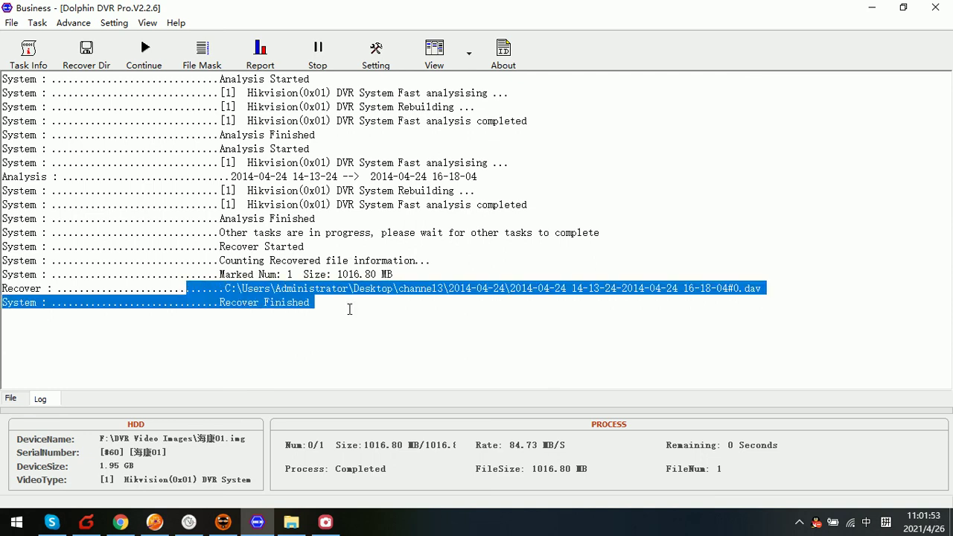
click(352, 309)
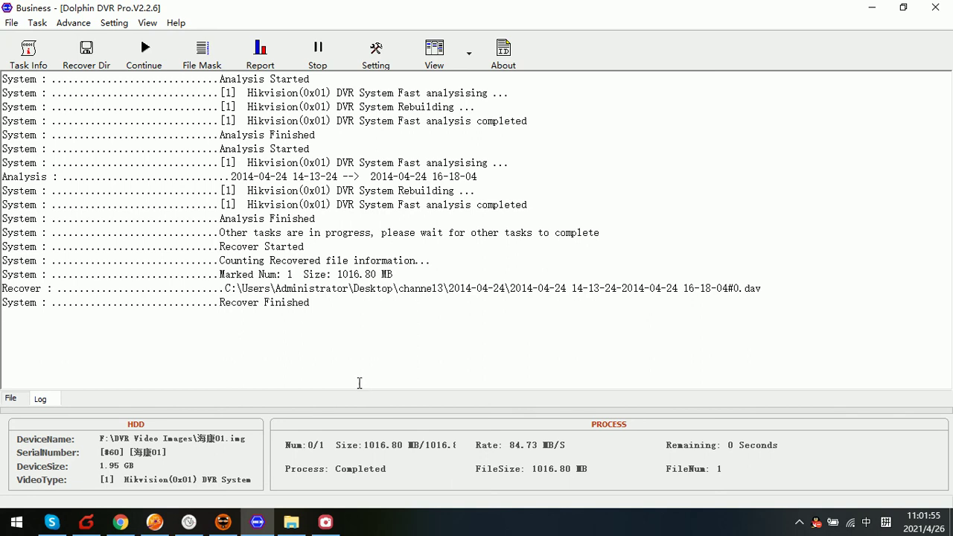